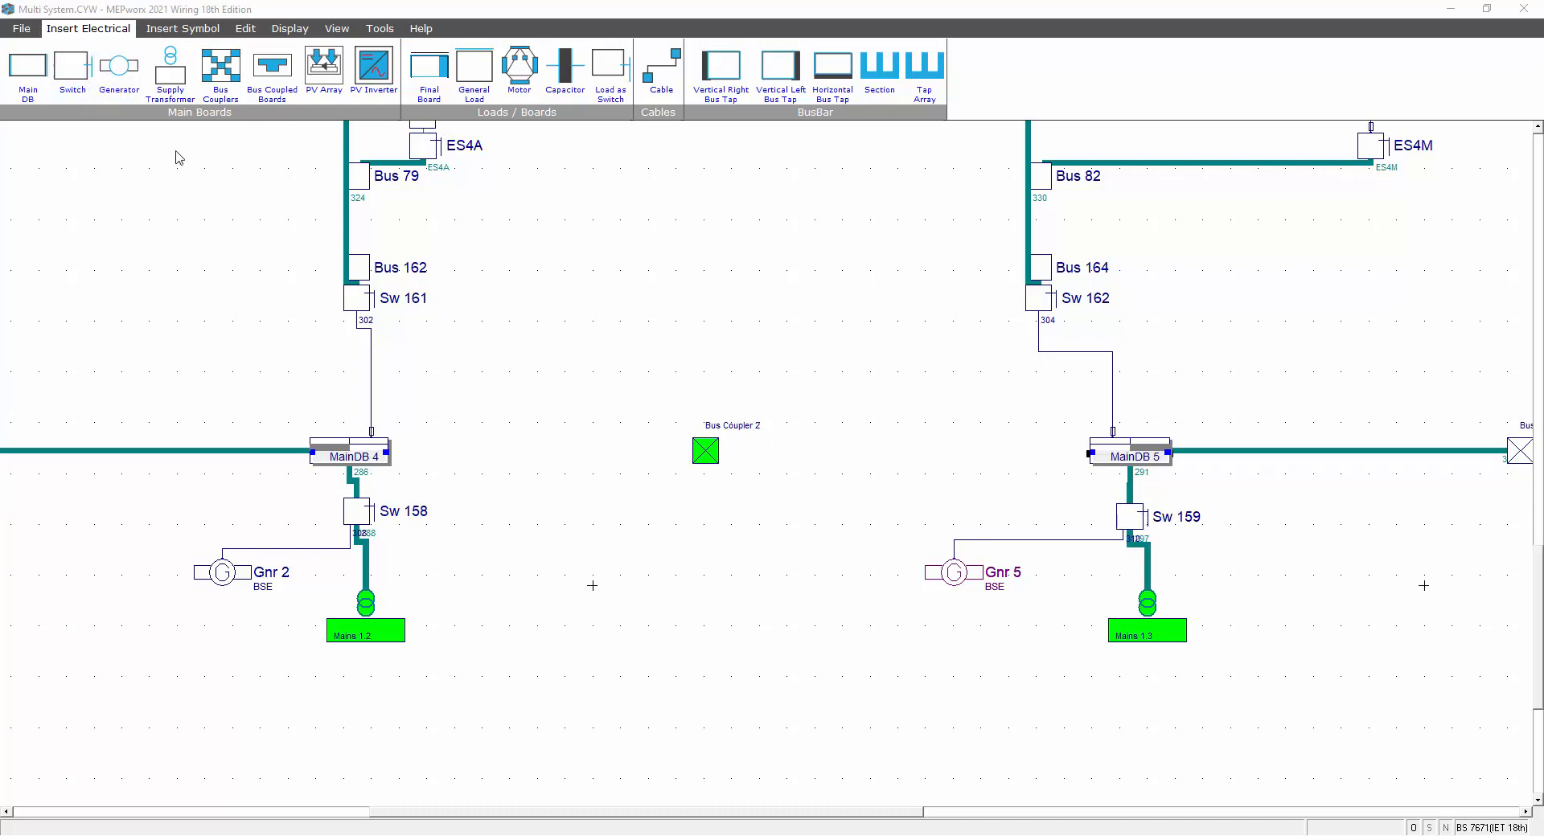
# Step: Inspect the entry data of generator Gnr 5 and close it without changes
pyautogui.doubleClick(951, 576)
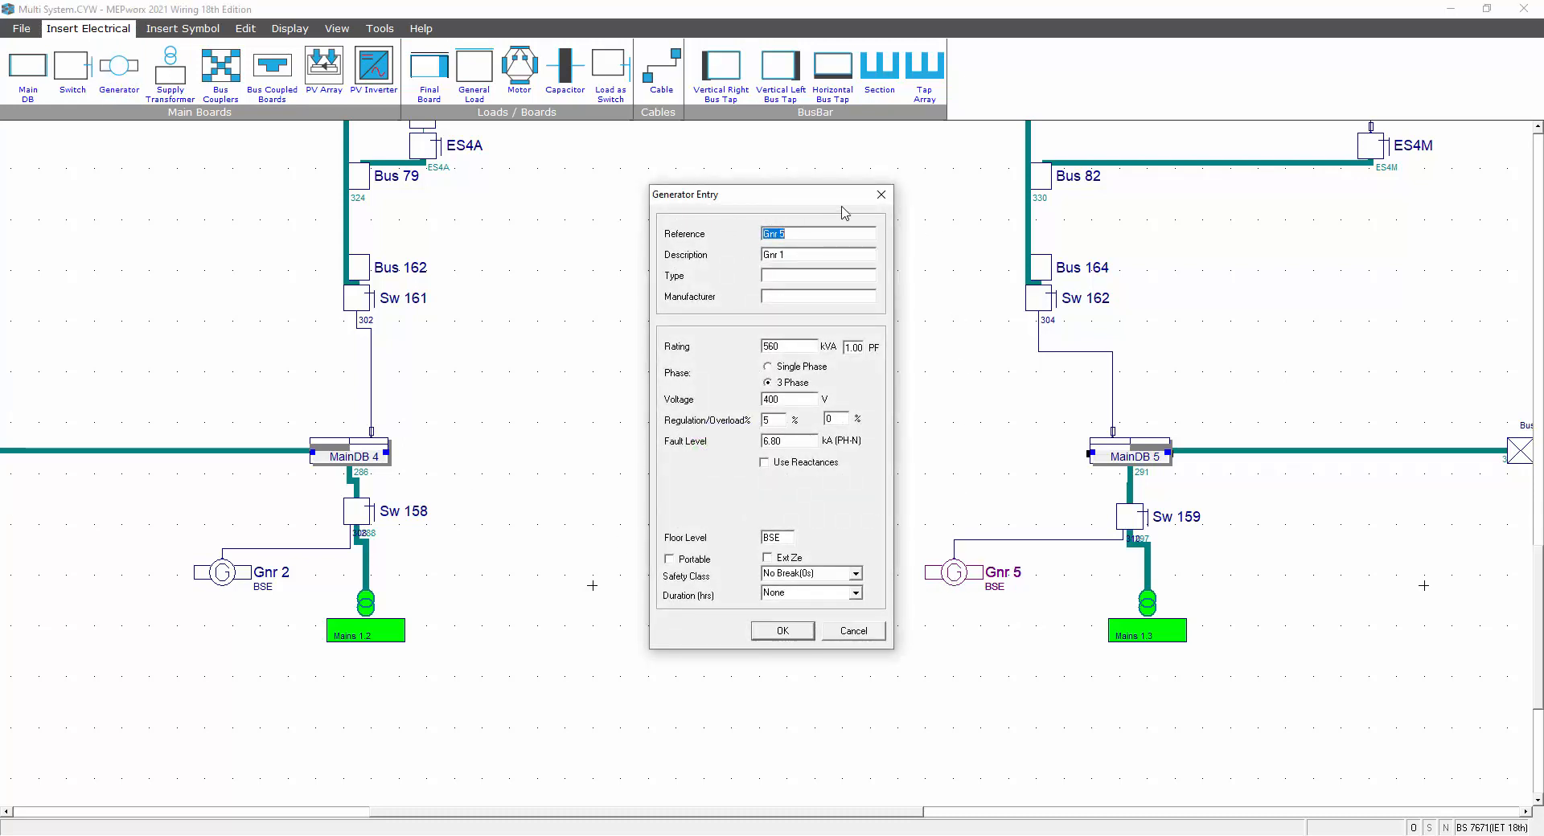
pyautogui.click(880, 194)
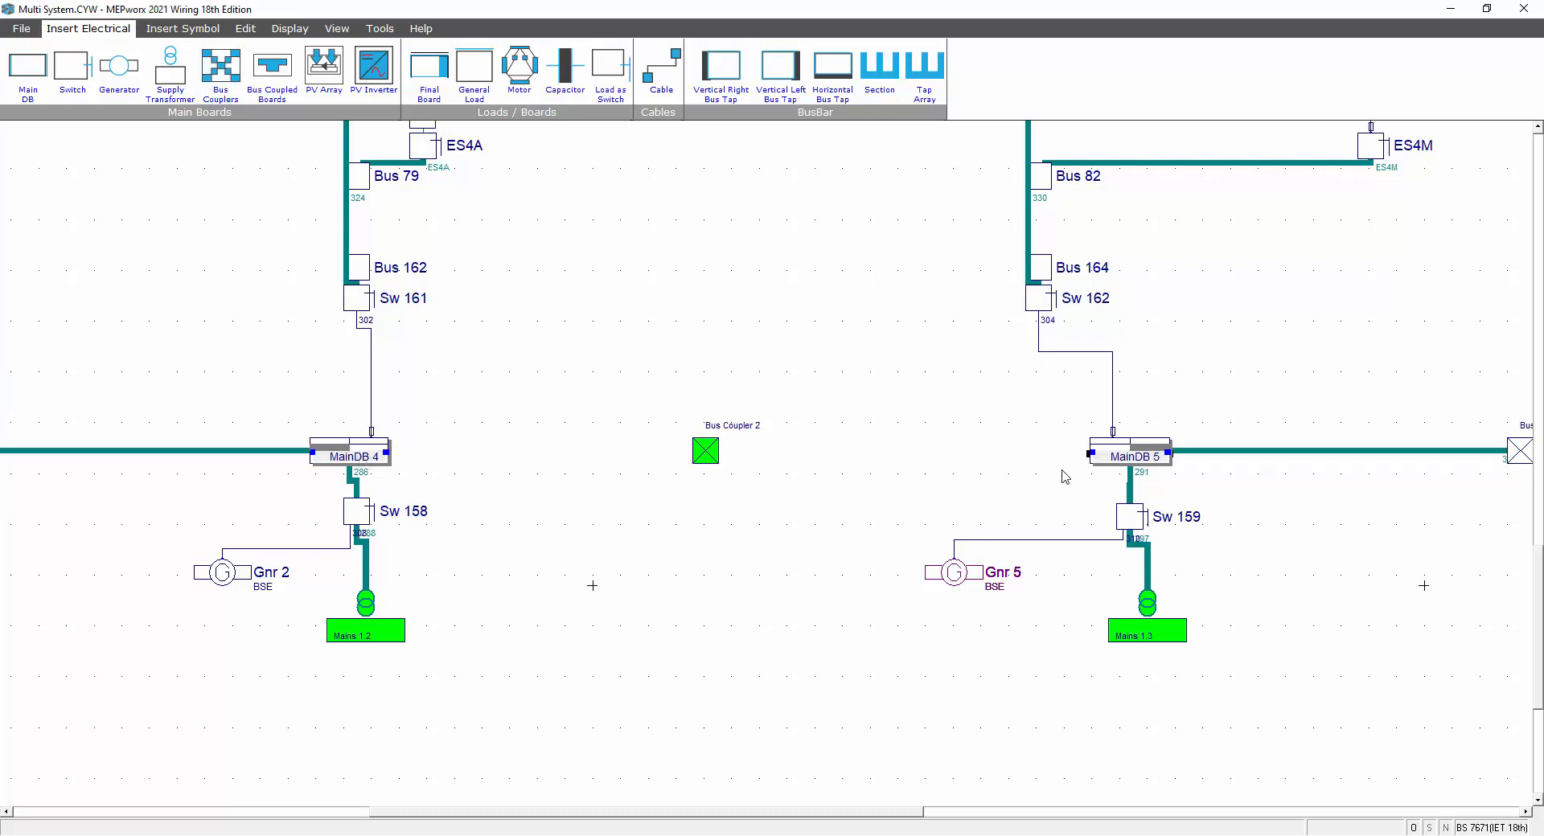
# Step: Connect MainDB 5 to Bus Coupler 2 with a 1 m Cu BBT cable, adding a bus coupling way to the board
pyautogui.click(656, 104)
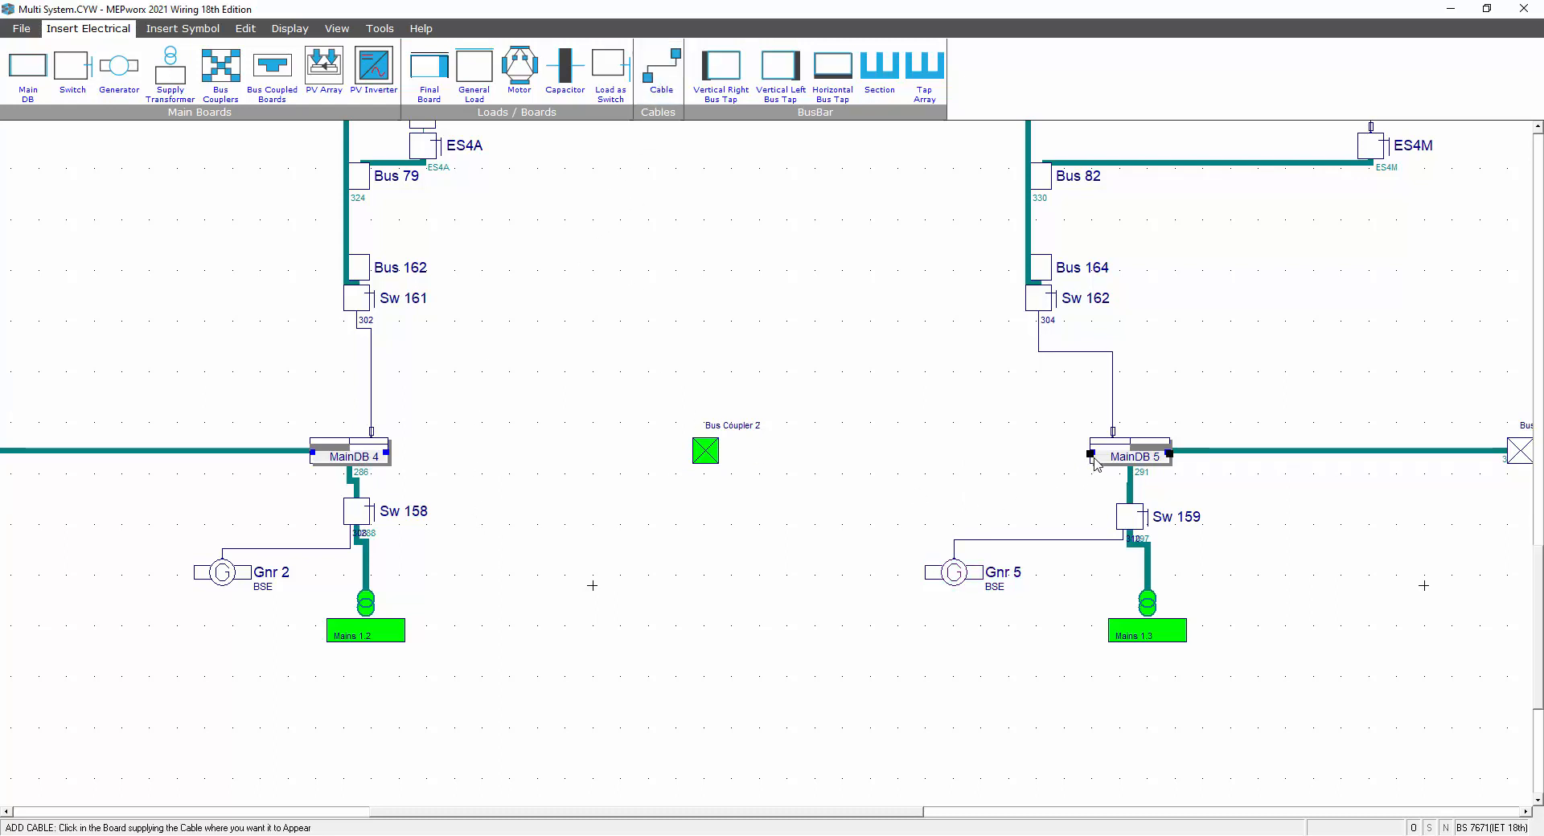
pyautogui.click(1094, 461)
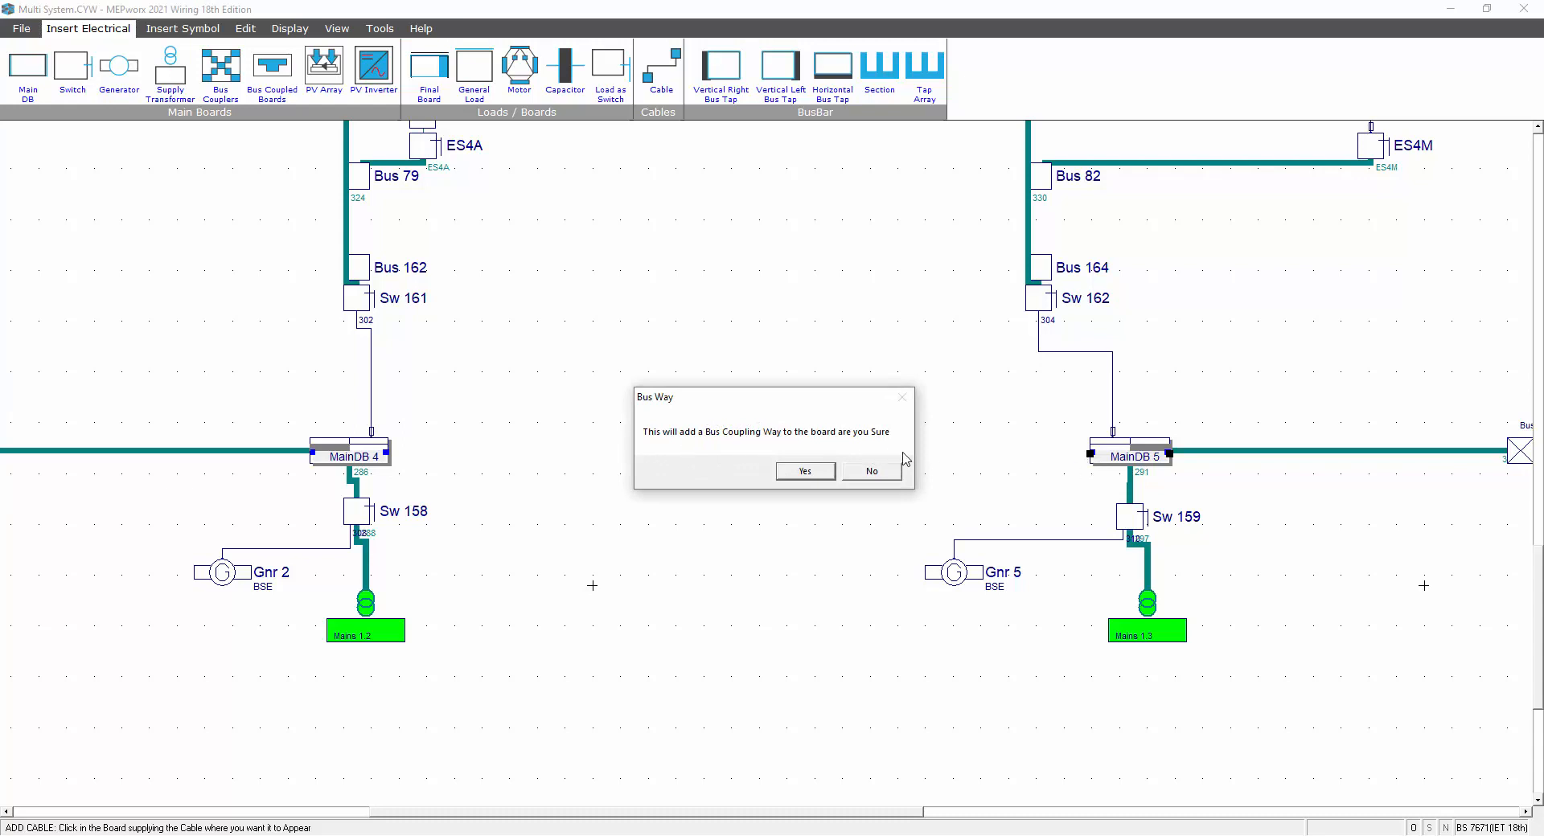
pyautogui.click(793, 476)
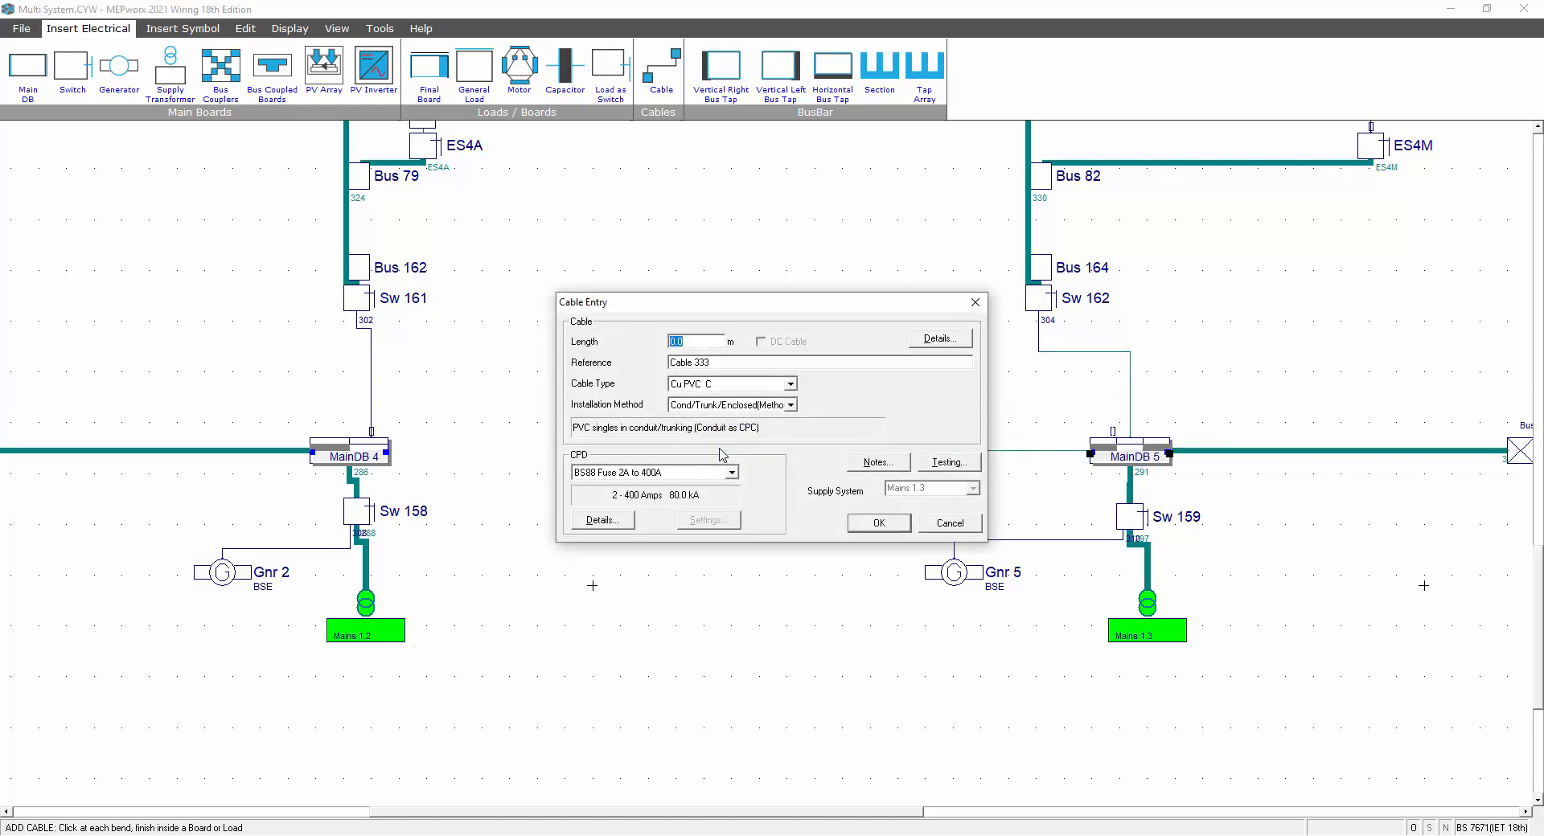
pyautogui.click(791, 384)
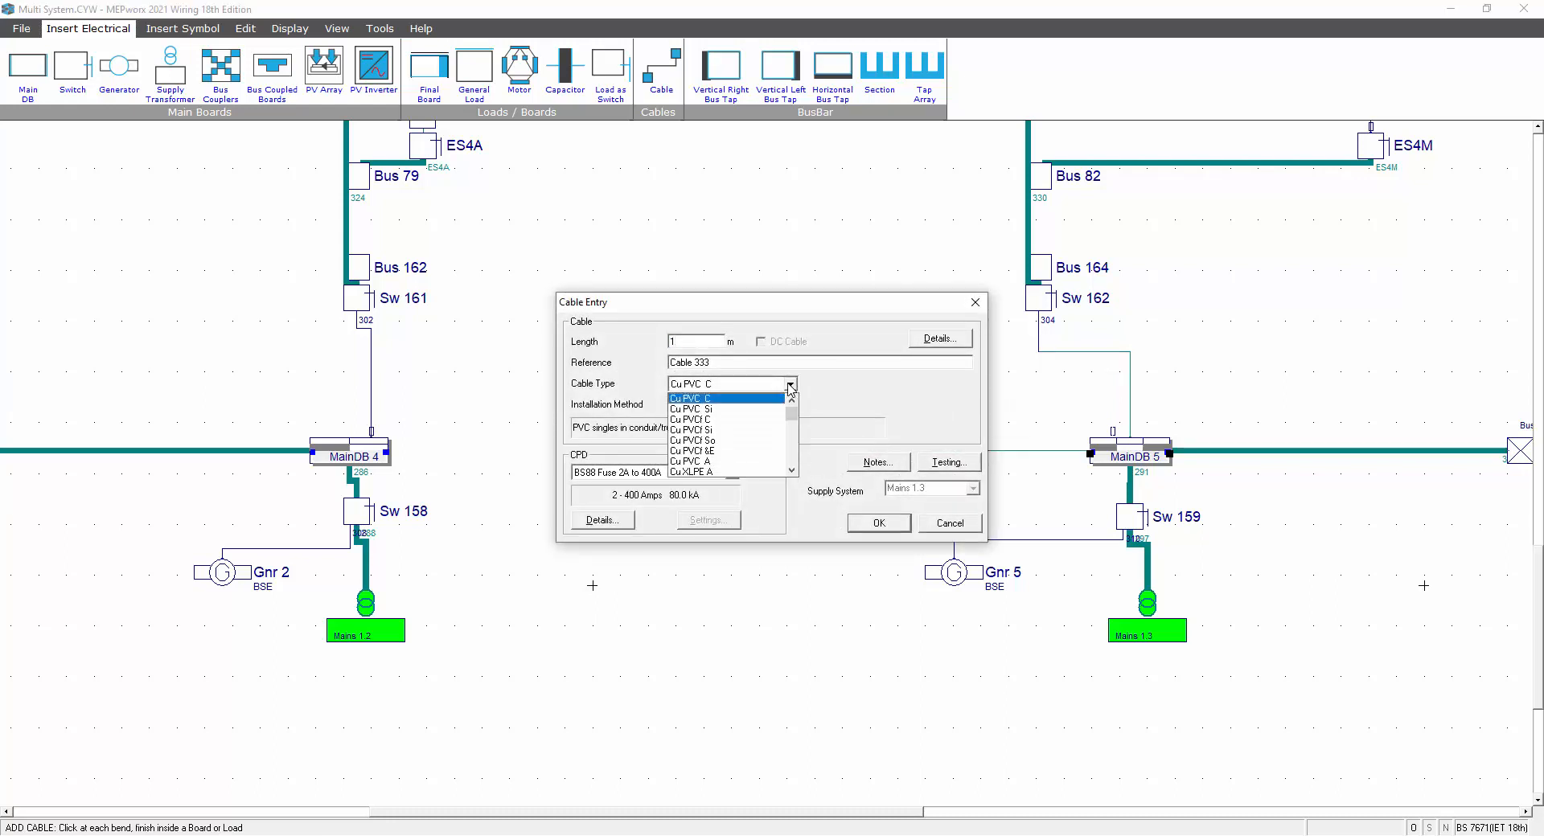
pyautogui.moveTo(793, 472); pyautogui.dragTo(792, 472)
pyautogui.click(709, 441)
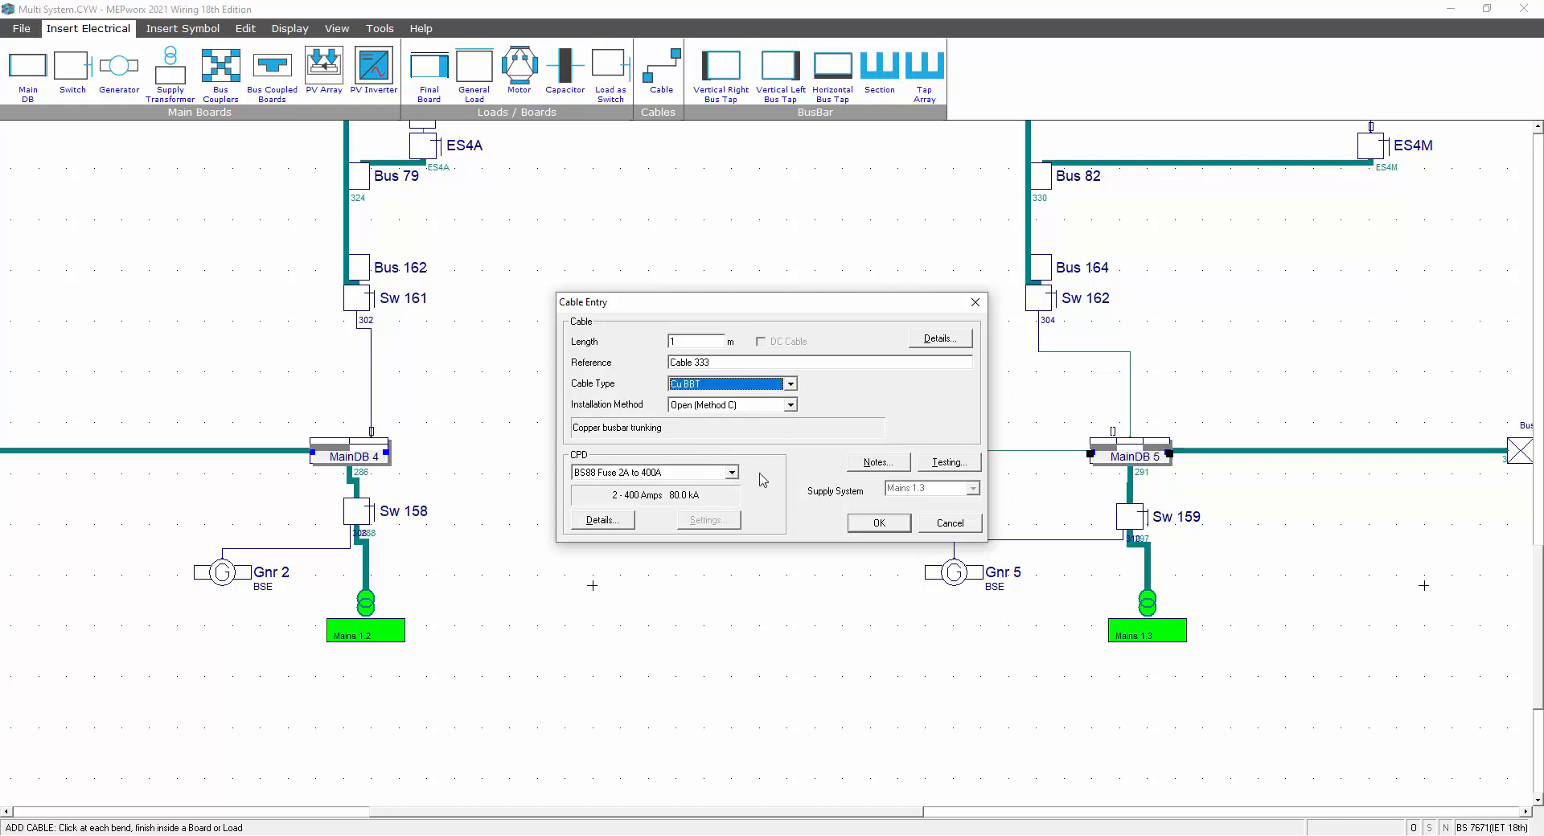
pyautogui.click(879, 523)
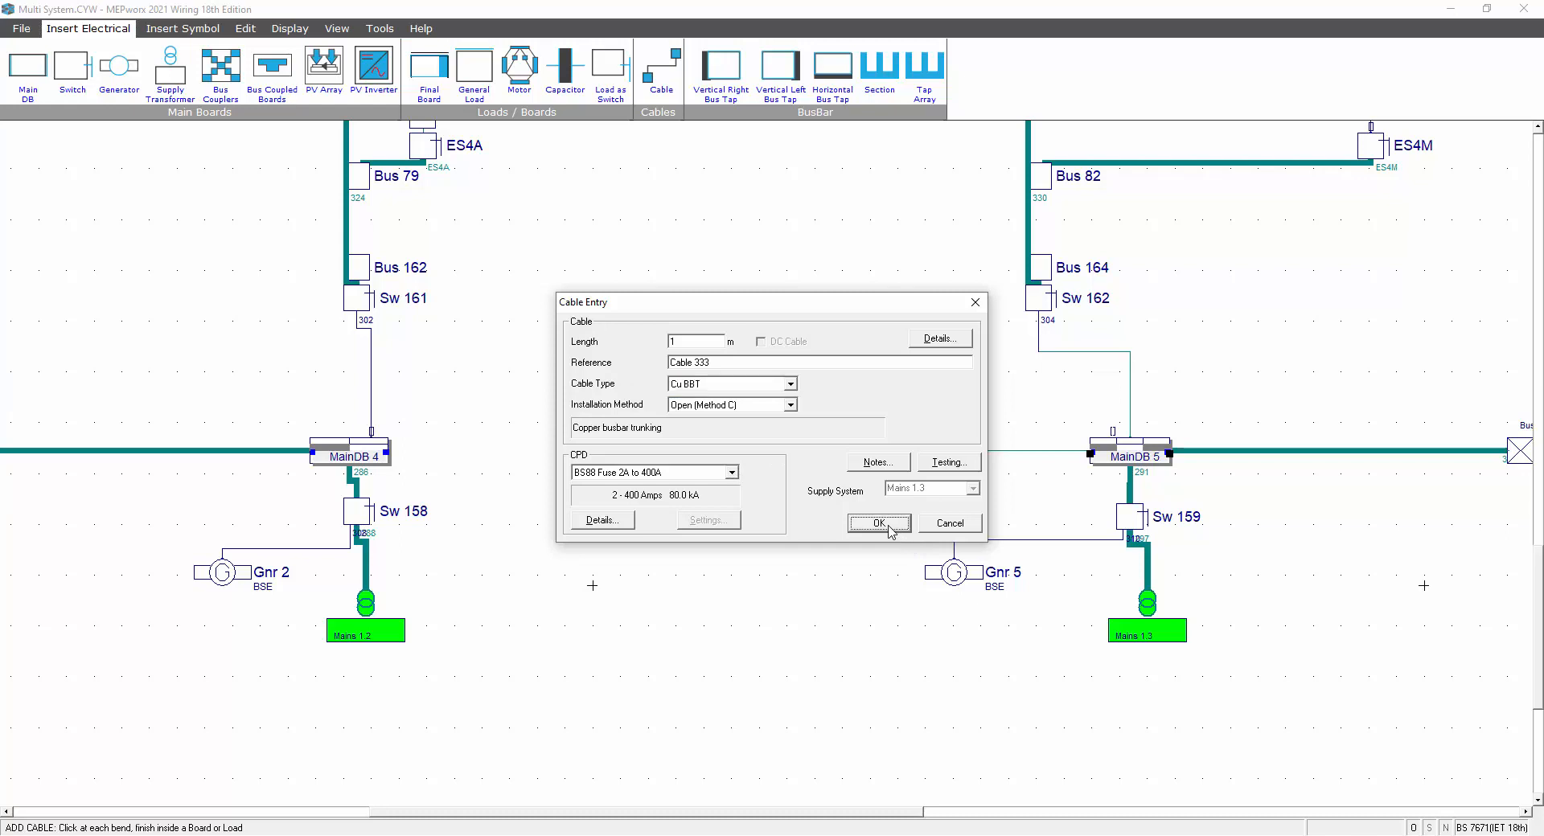
# Step: Connect MainDB 4 to Bus Coupler 2 with a 1 m Cu BBT cable, adding a bus coupling way to the board
pyautogui.click(385, 465)
pyautogui.click(791, 475)
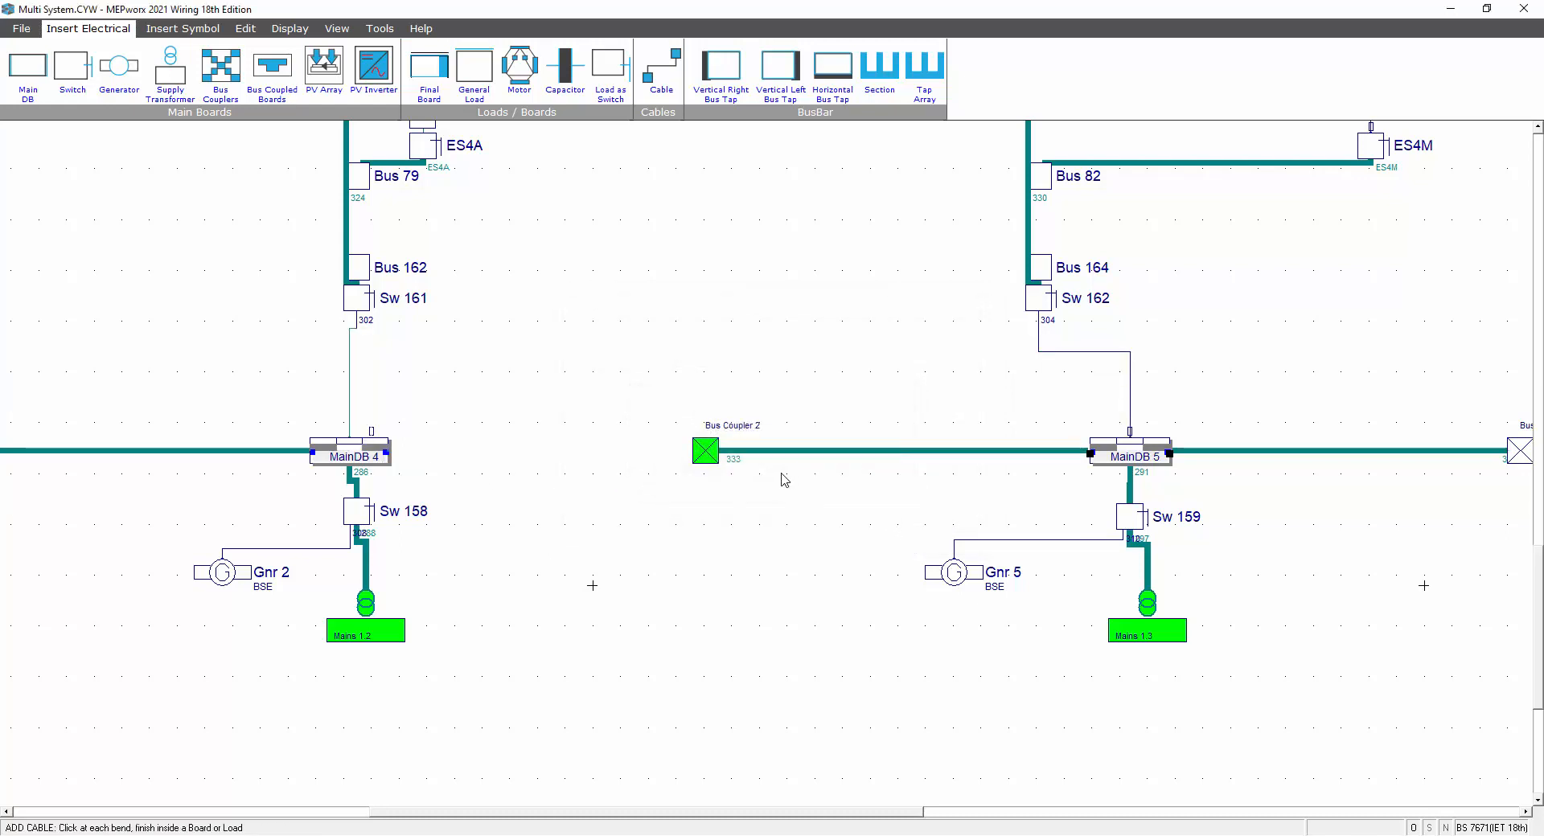
pyautogui.click(706, 453)
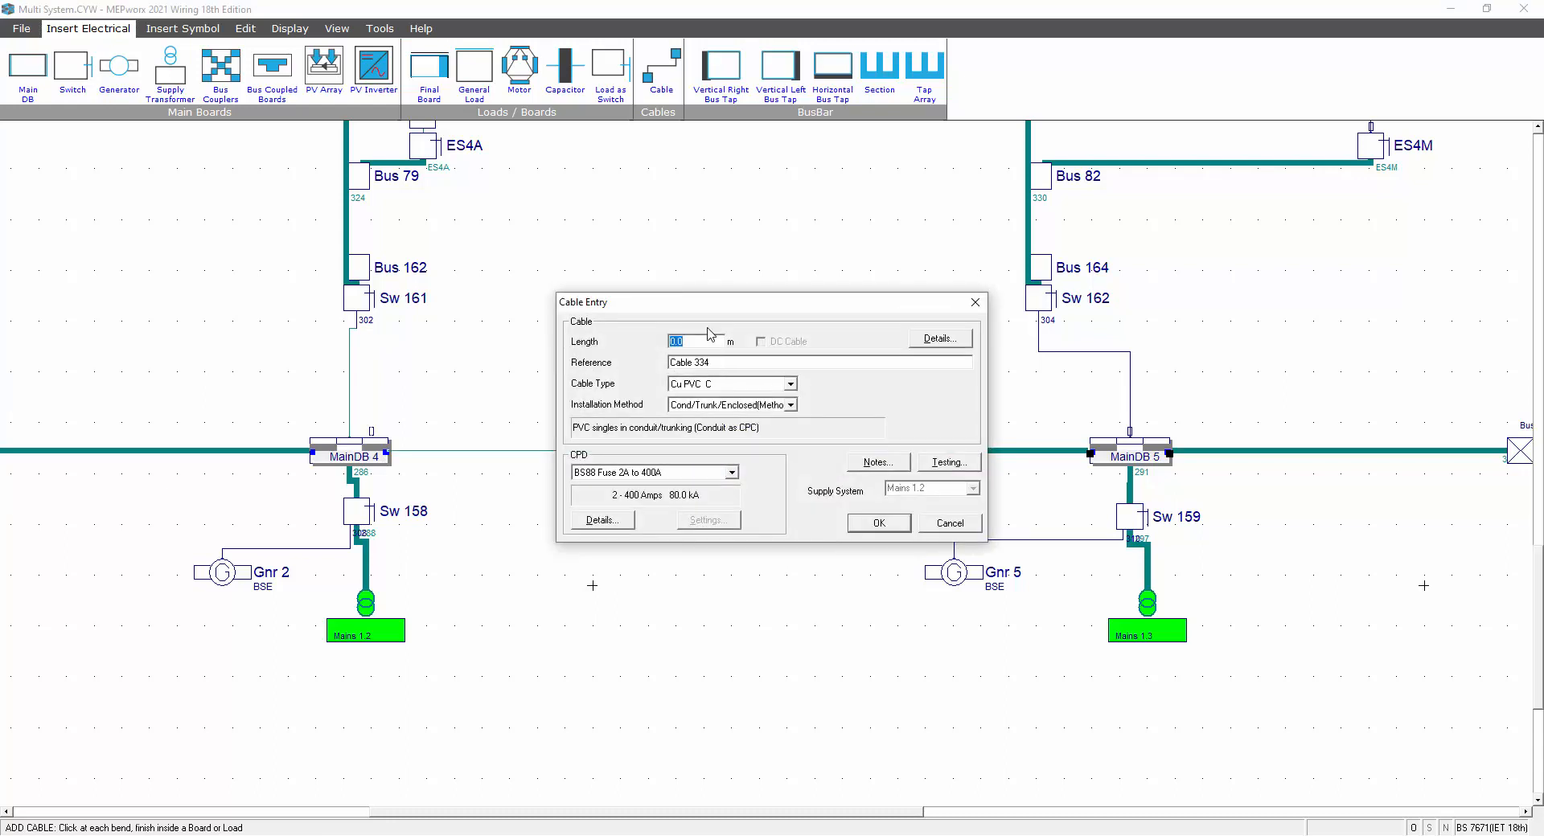
pyautogui.write('1')
pyautogui.click(790, 384)
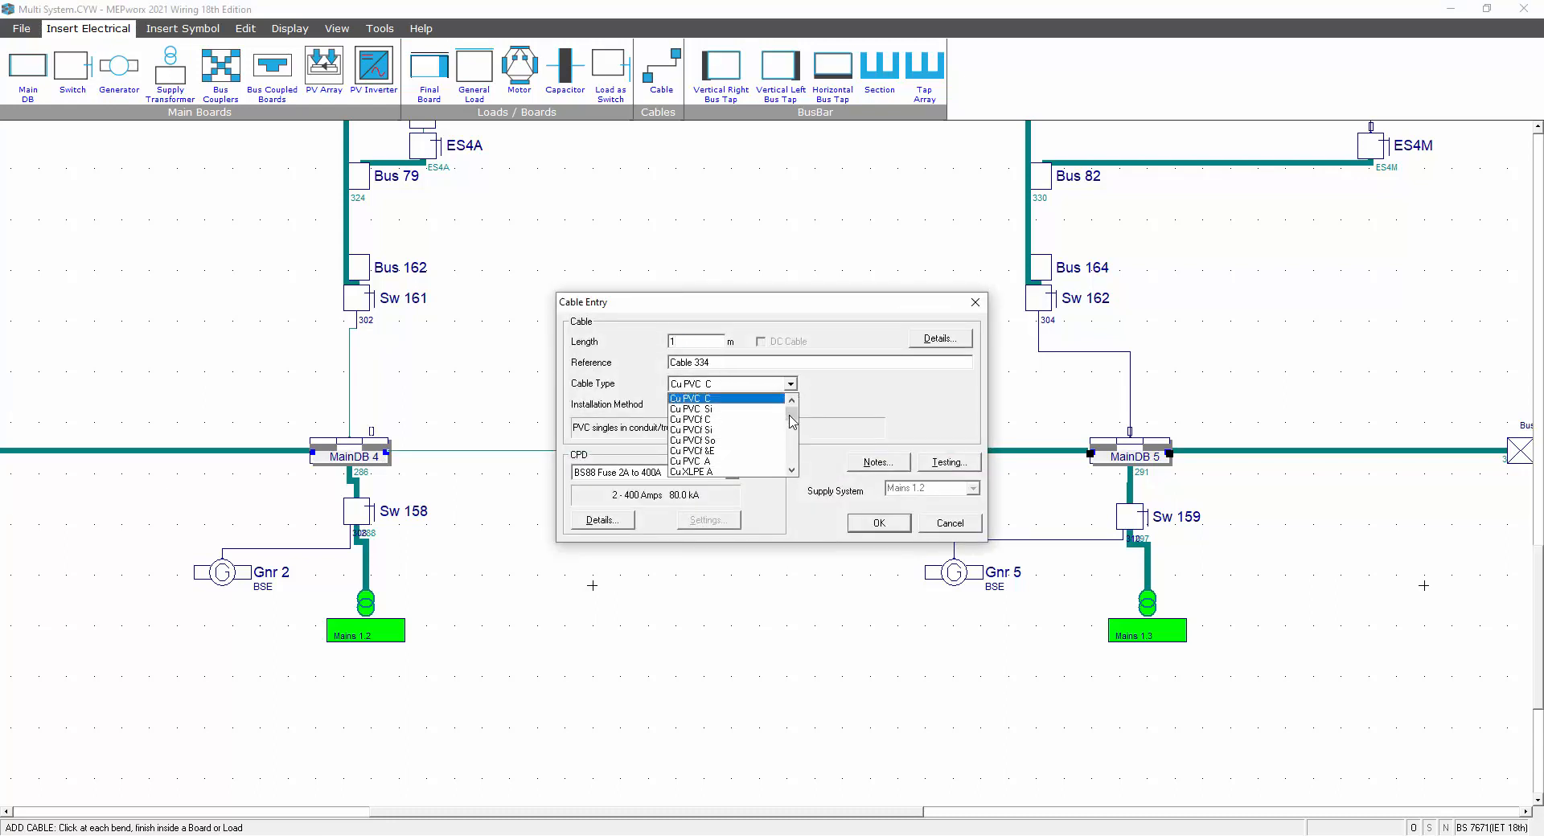
pyautogui.moveTo(790, 416); pyautogui.dragTo(791, 446)
pyautogui.click(708, 420)
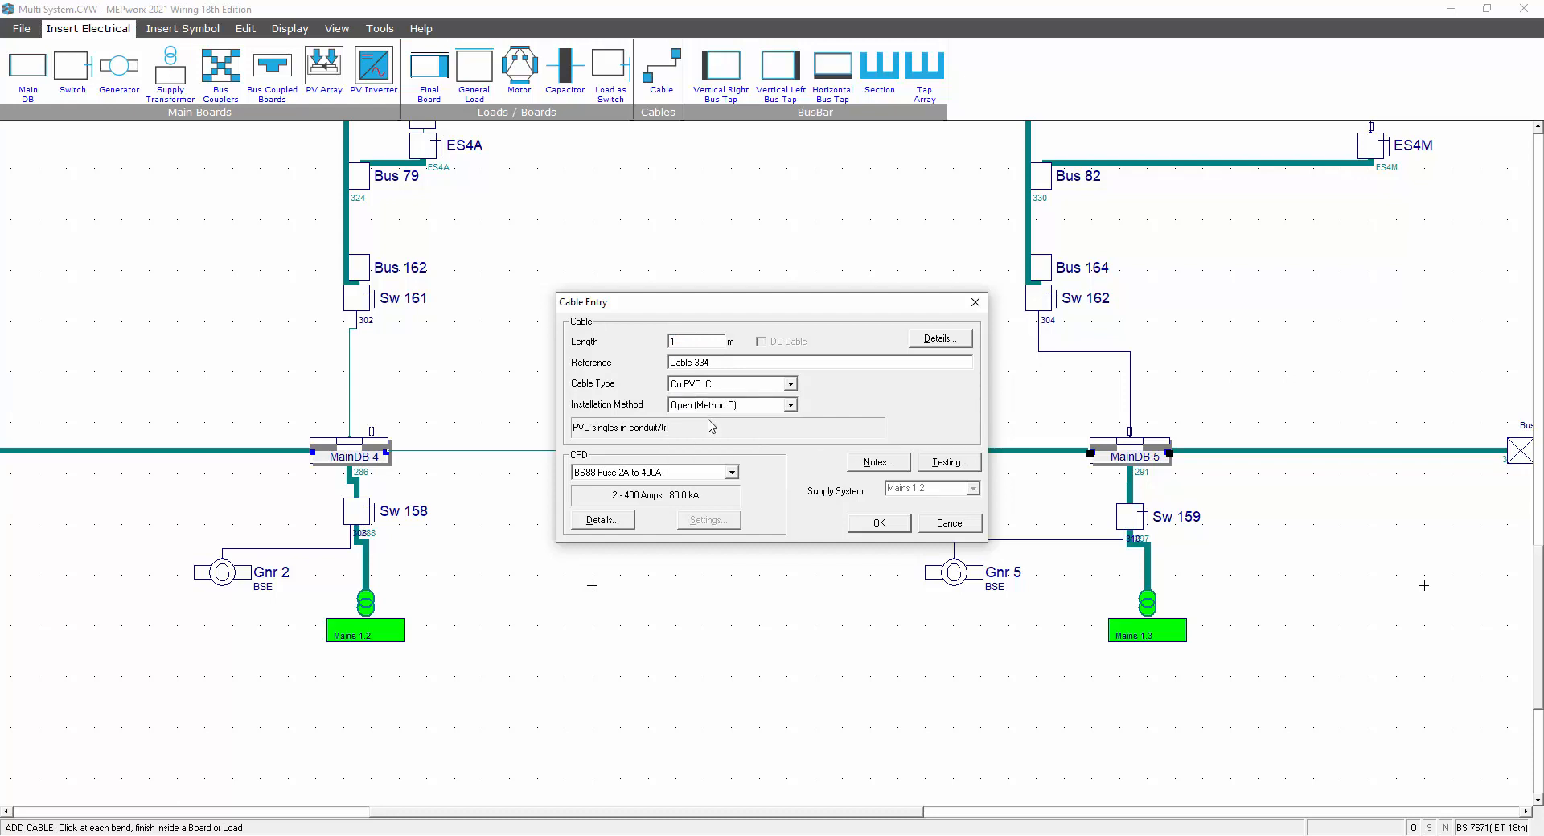
pyautogui.click(731, 473)
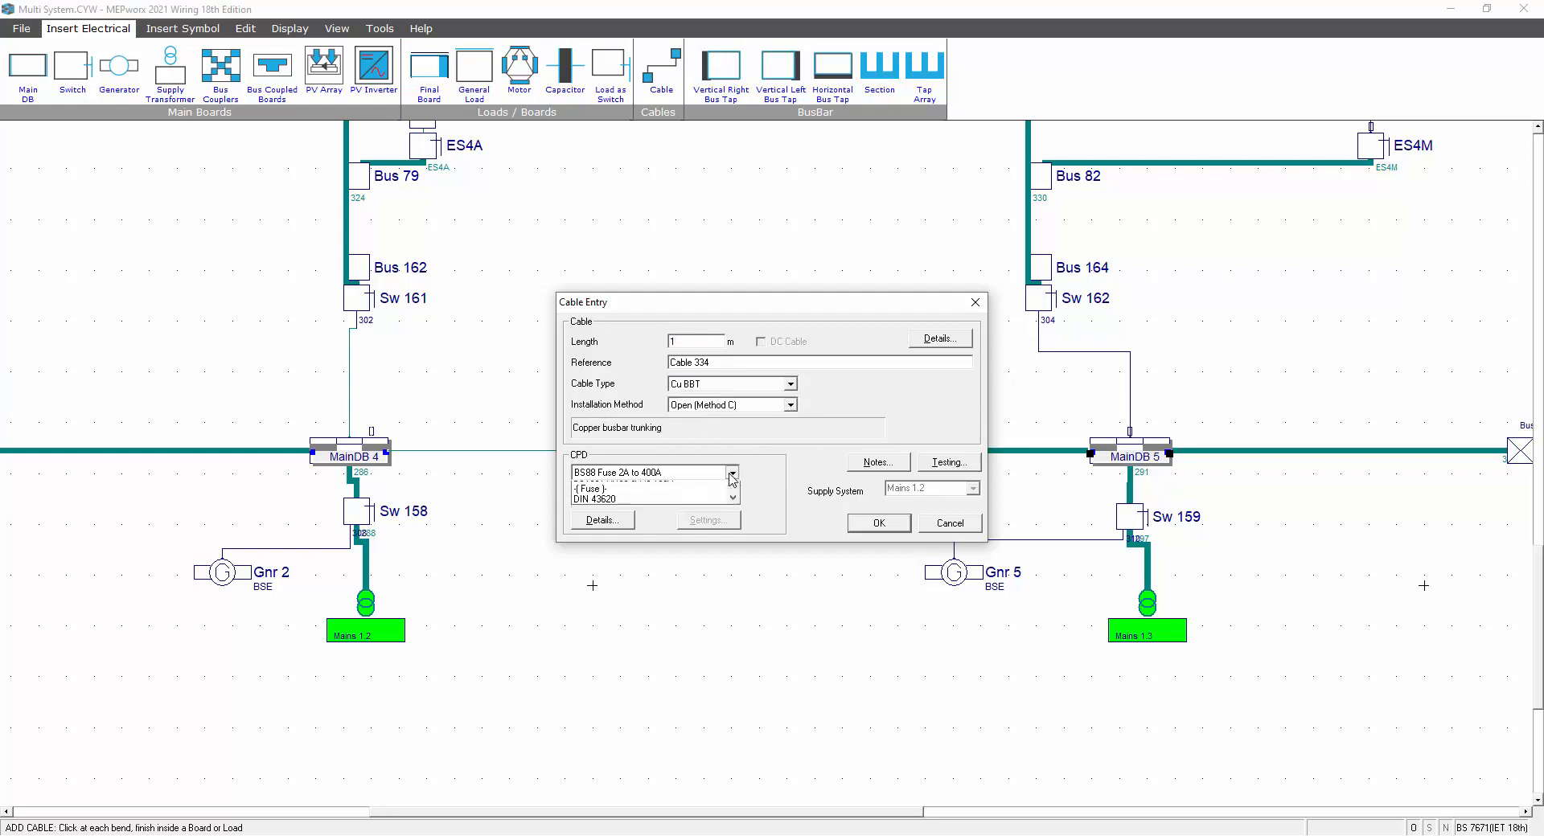
pyautogui.click(731, 474)
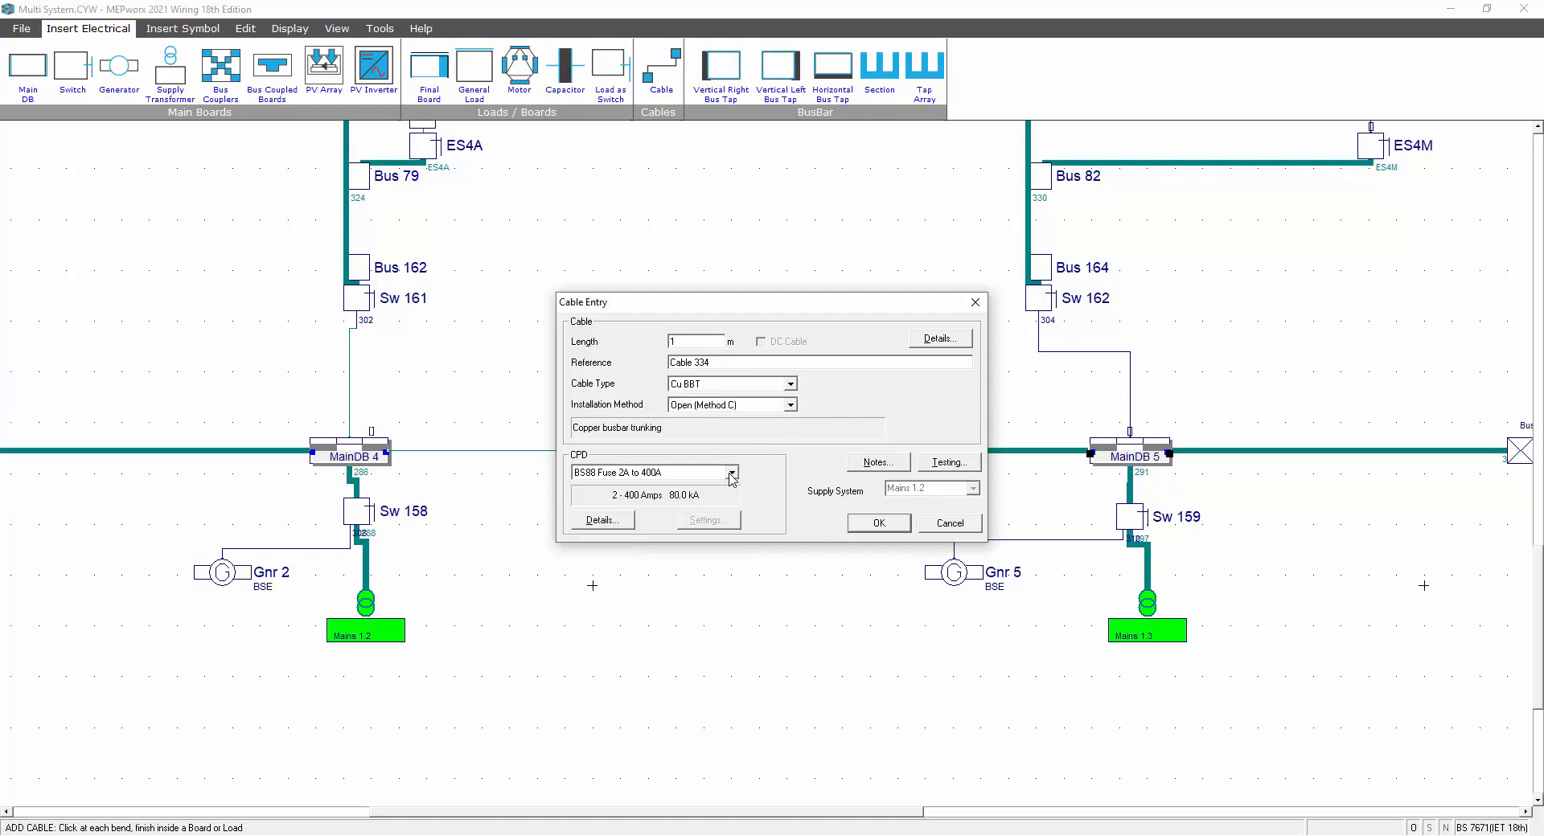
pyautogui.click(879, 524)
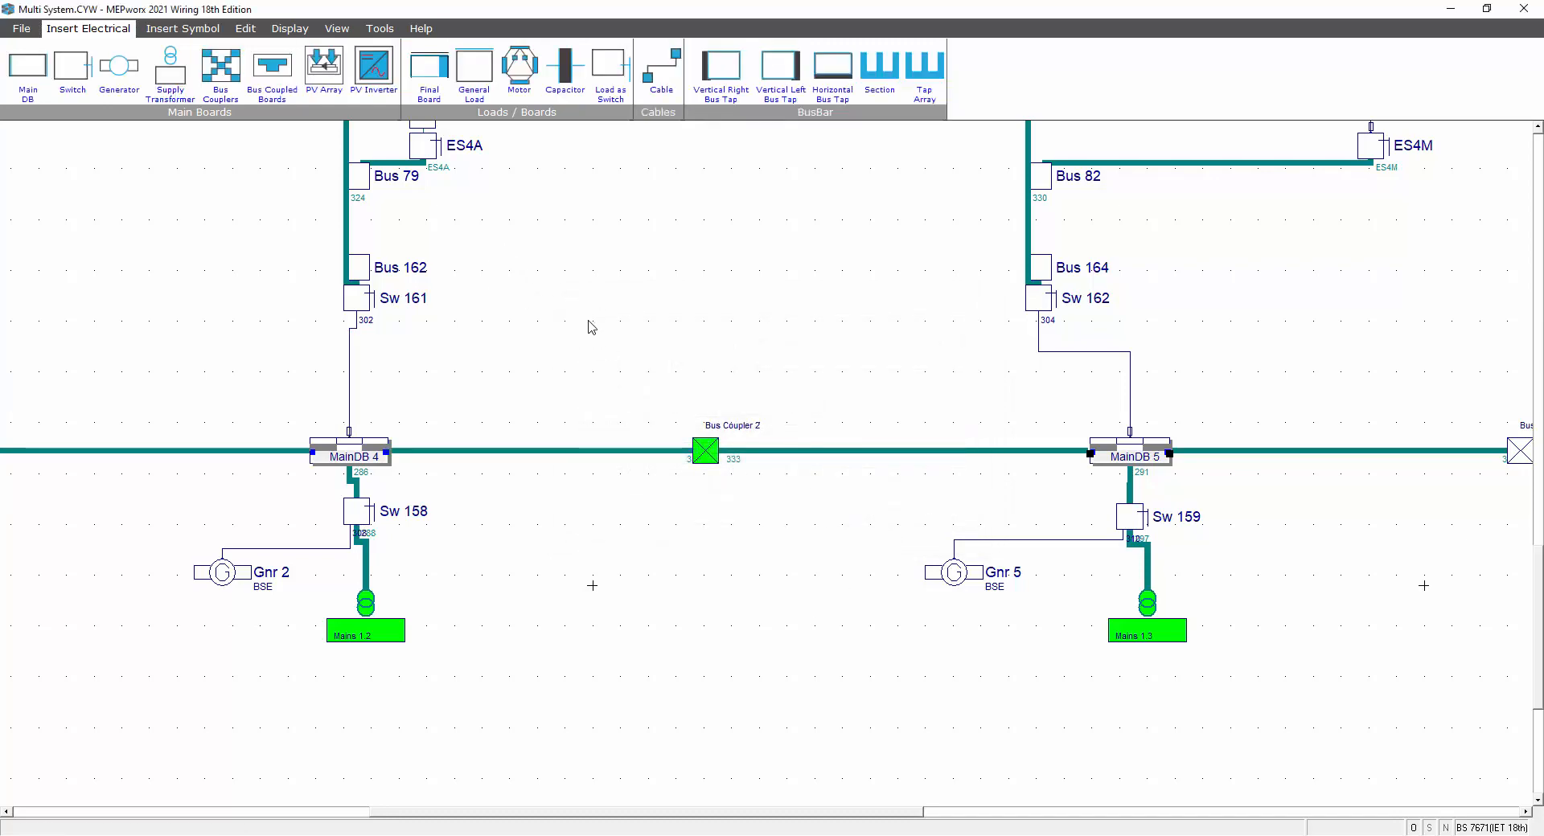
# Step: Run the full calculation for the main system
pyautogui.scroll(-3, 1079, 666)
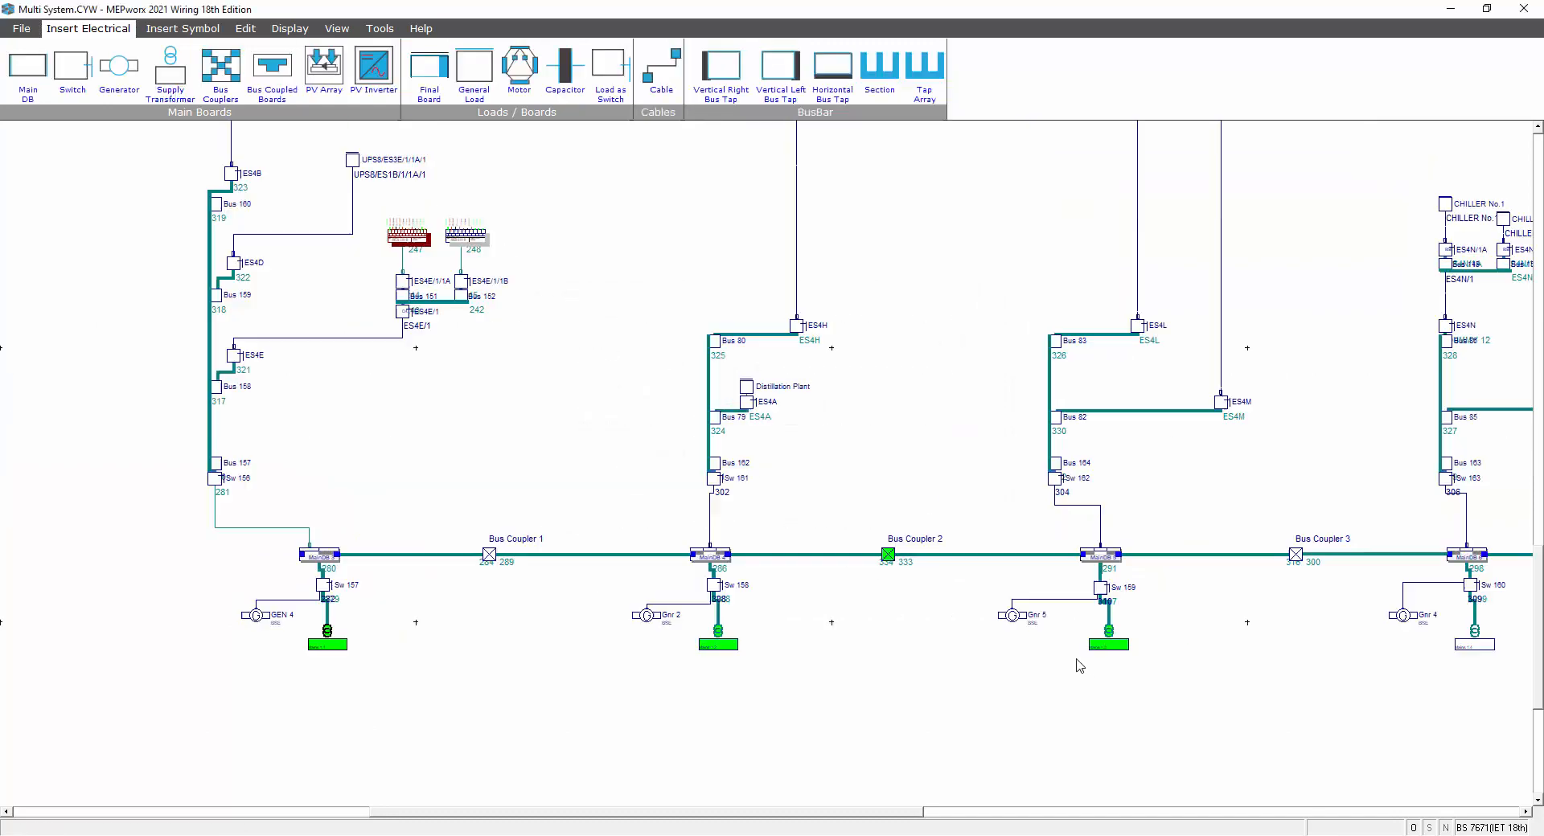
pyautogui.moveTo(1063, 639); pyautogui.dragTo(889, 641, button='middle')
pyautogui.scroll(-2, 894, 651)
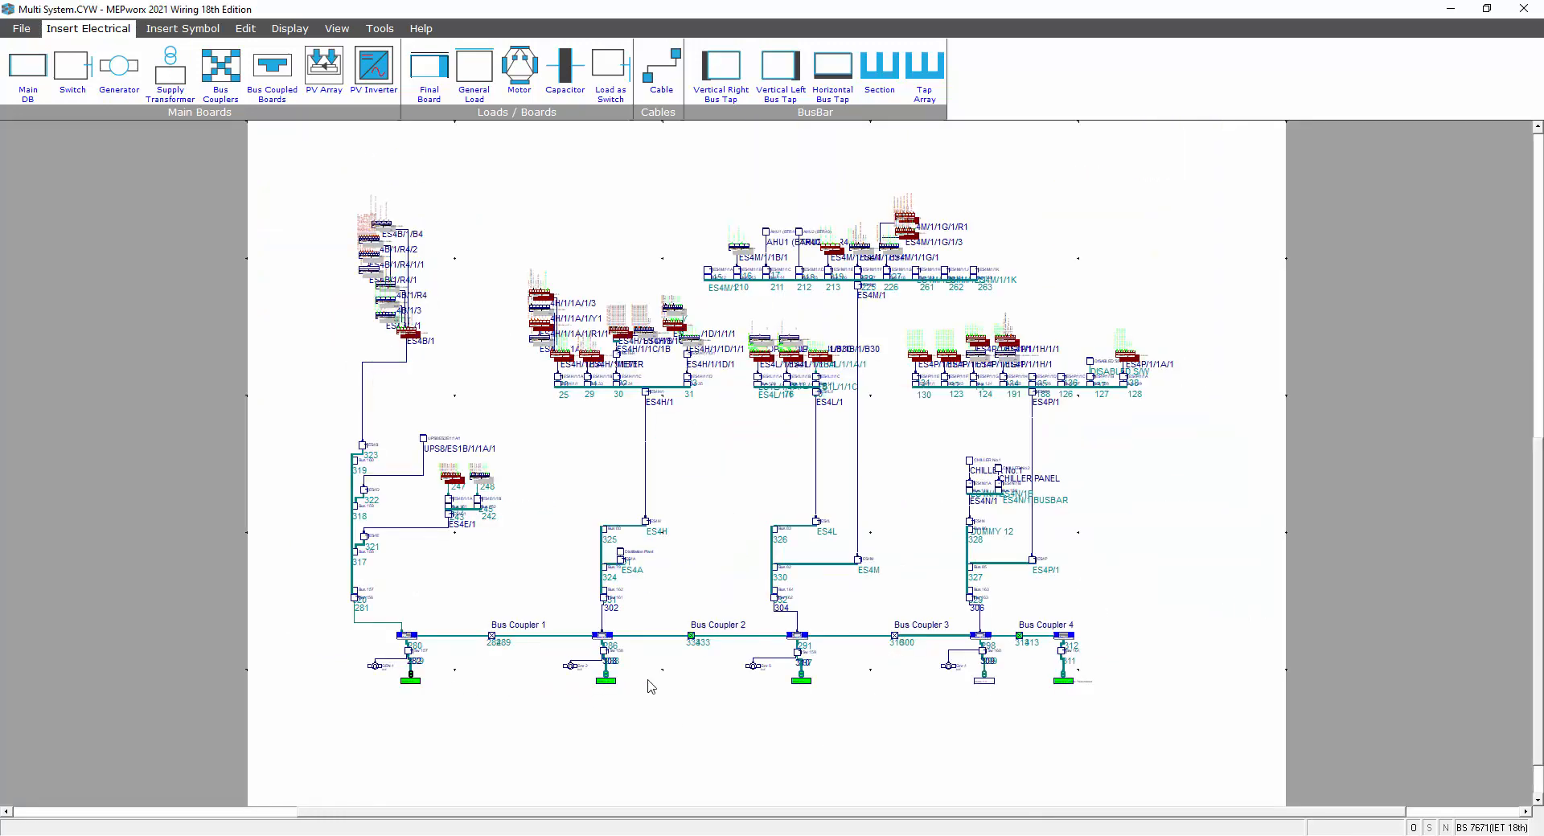
pyautogui.scroll(2, 1065, 685)
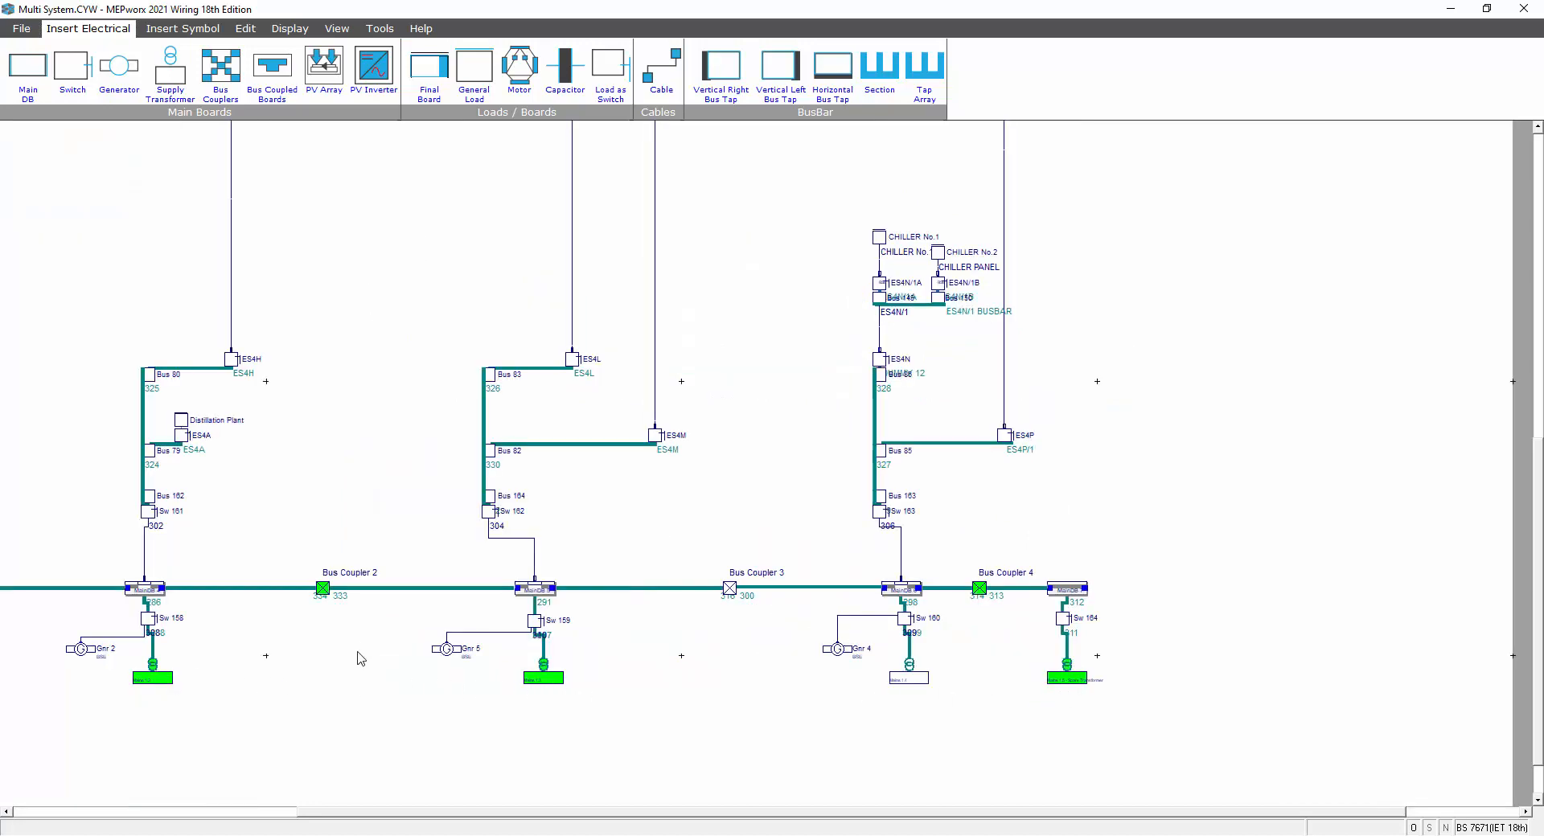
pyautogui.moveTo(358, 652); pyautogui.dragTo(610, 628, button='middle')
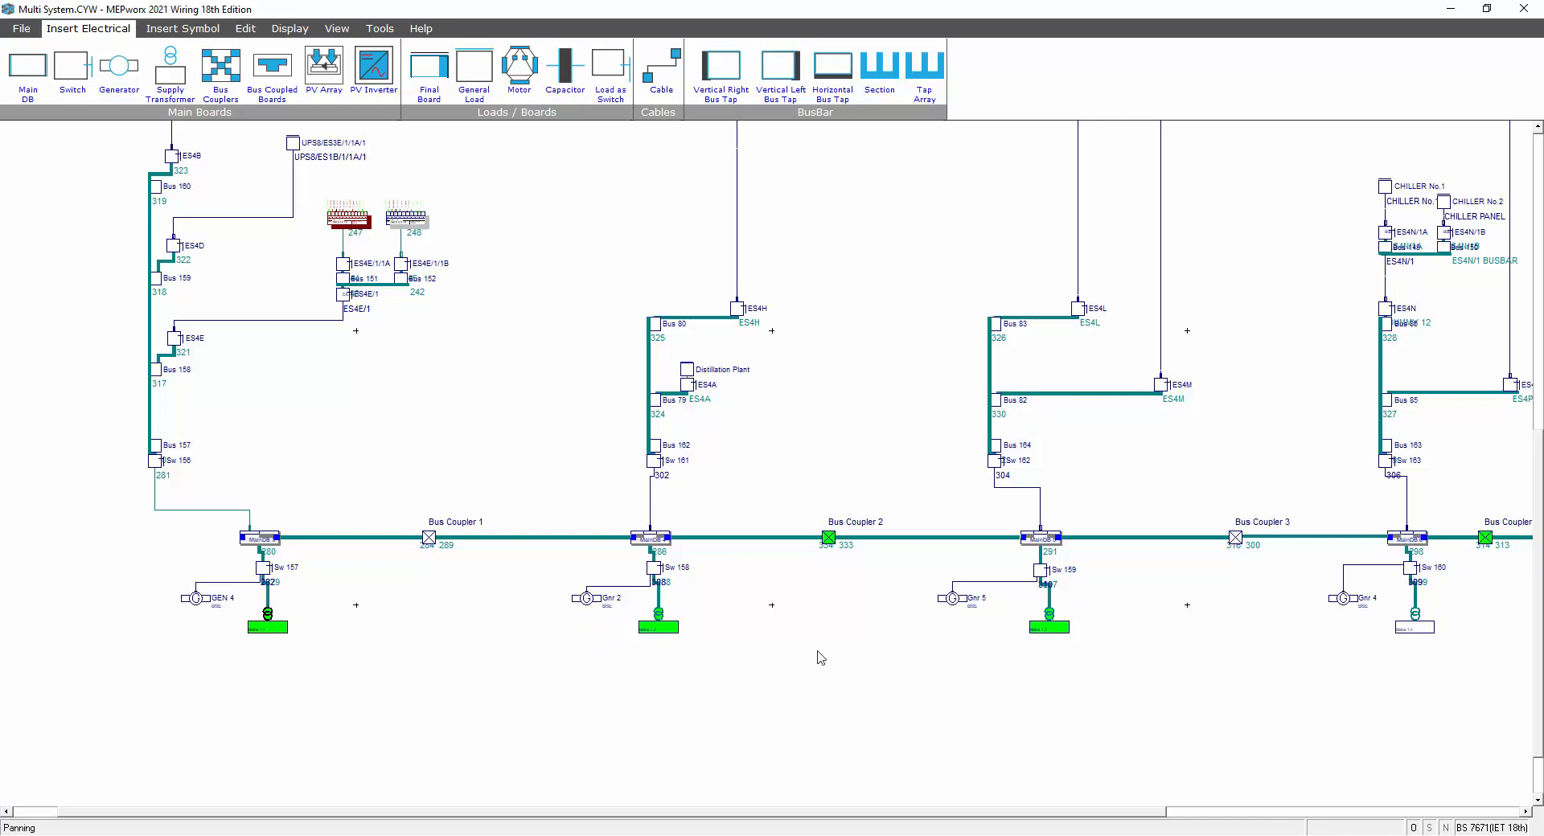
pyautogui.moveTo(821, 658); pyautogui.dragTo(679, 665, button='middle')
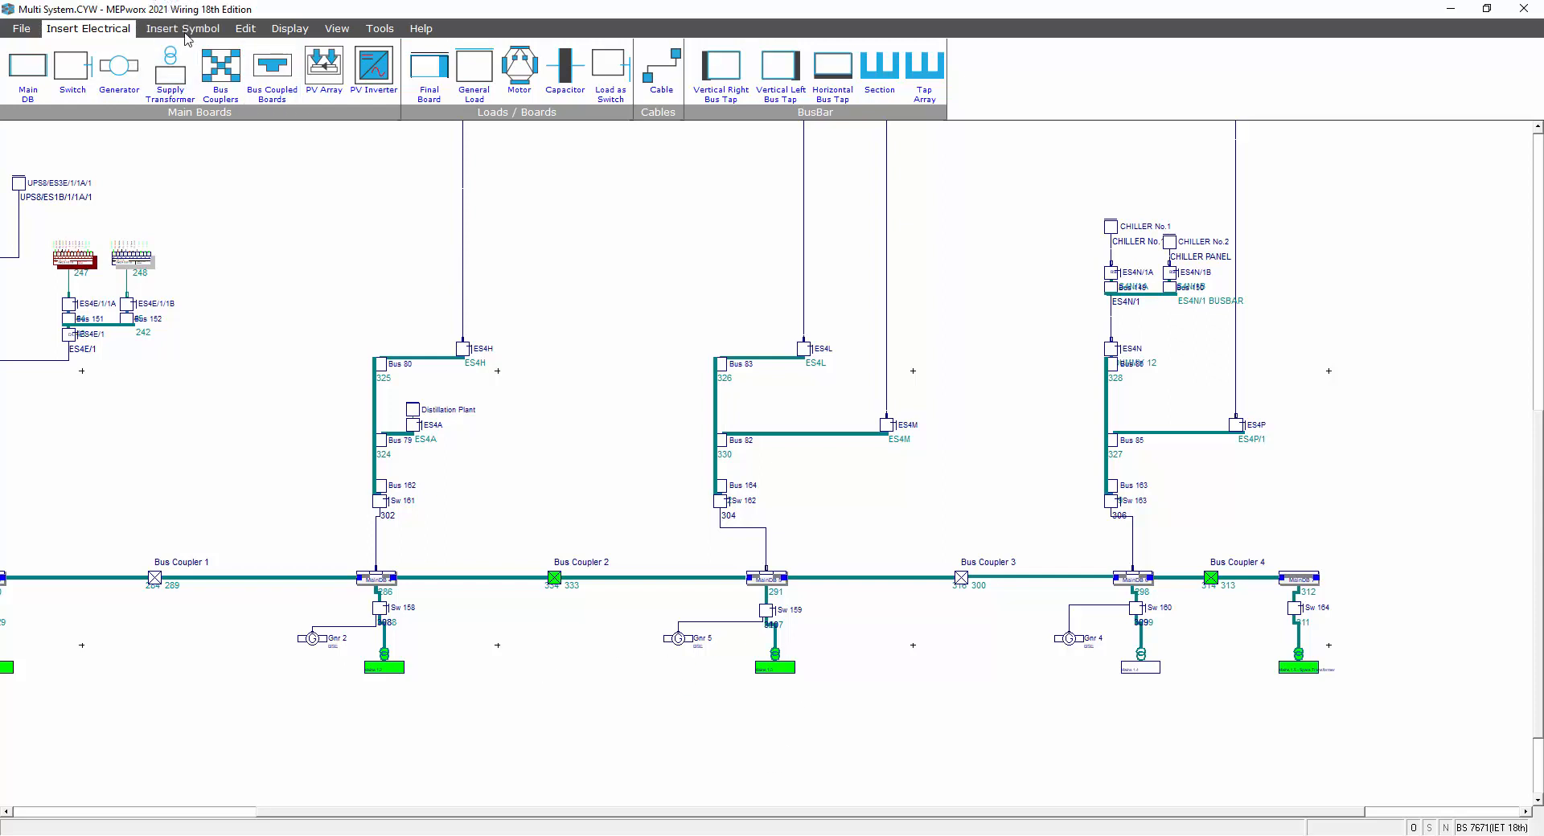
pyautogui.click(290, 31)
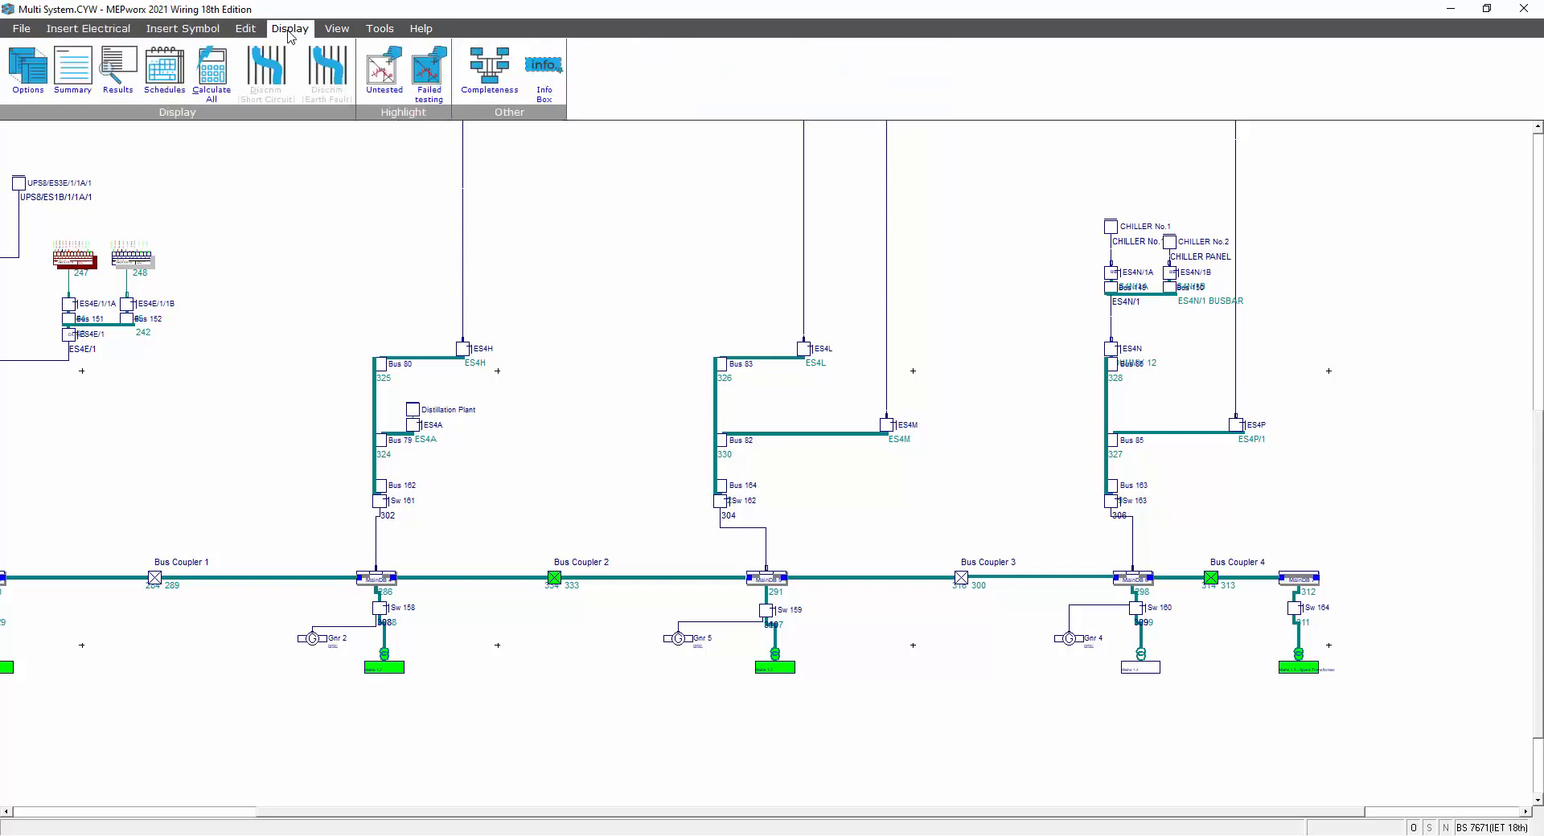
pyautogui.click(212, 71)
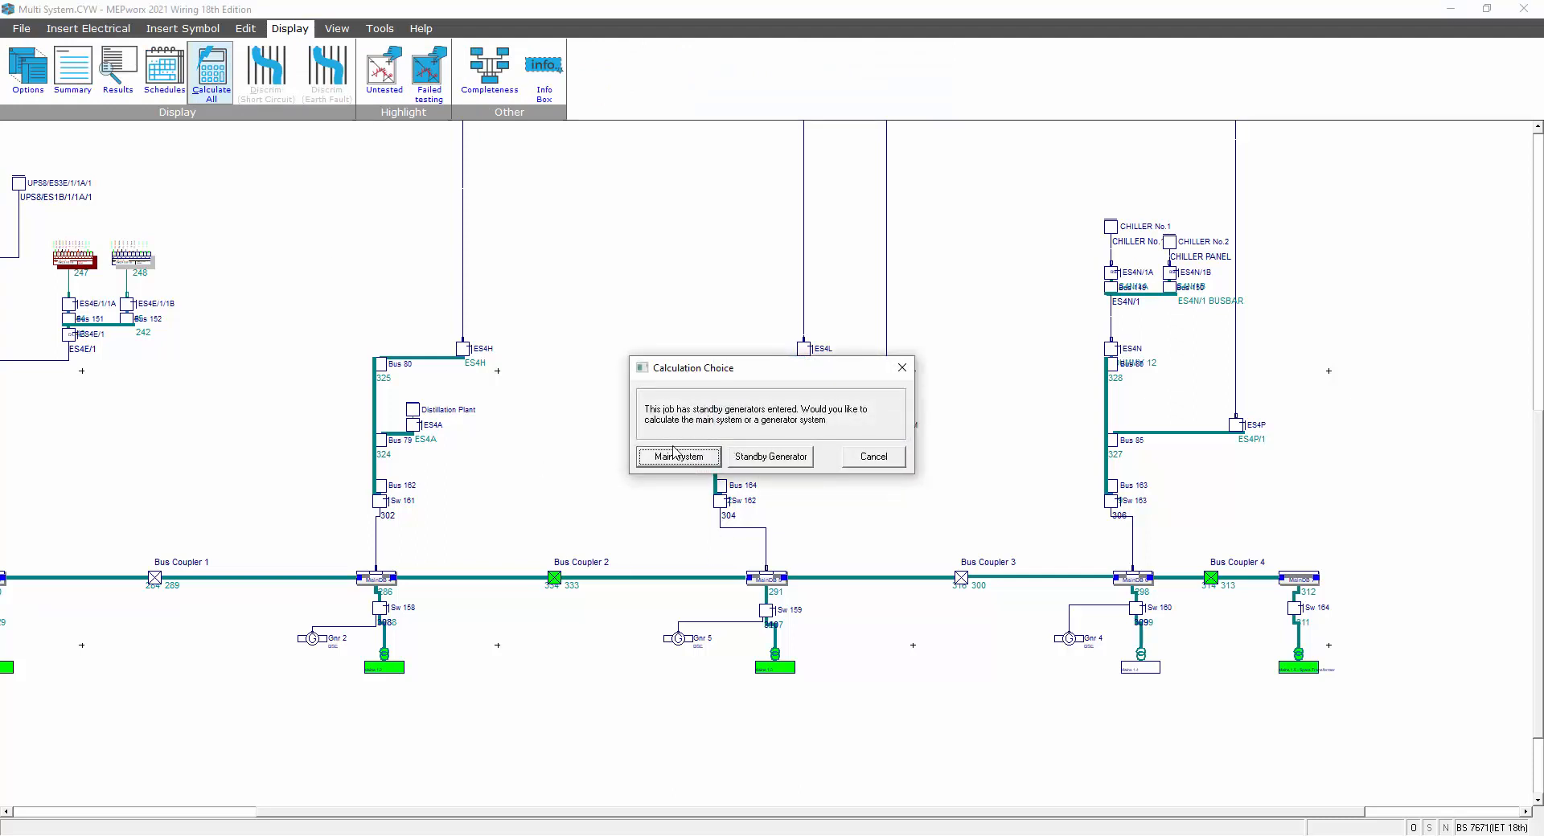
pyautogui.click(667, 458)
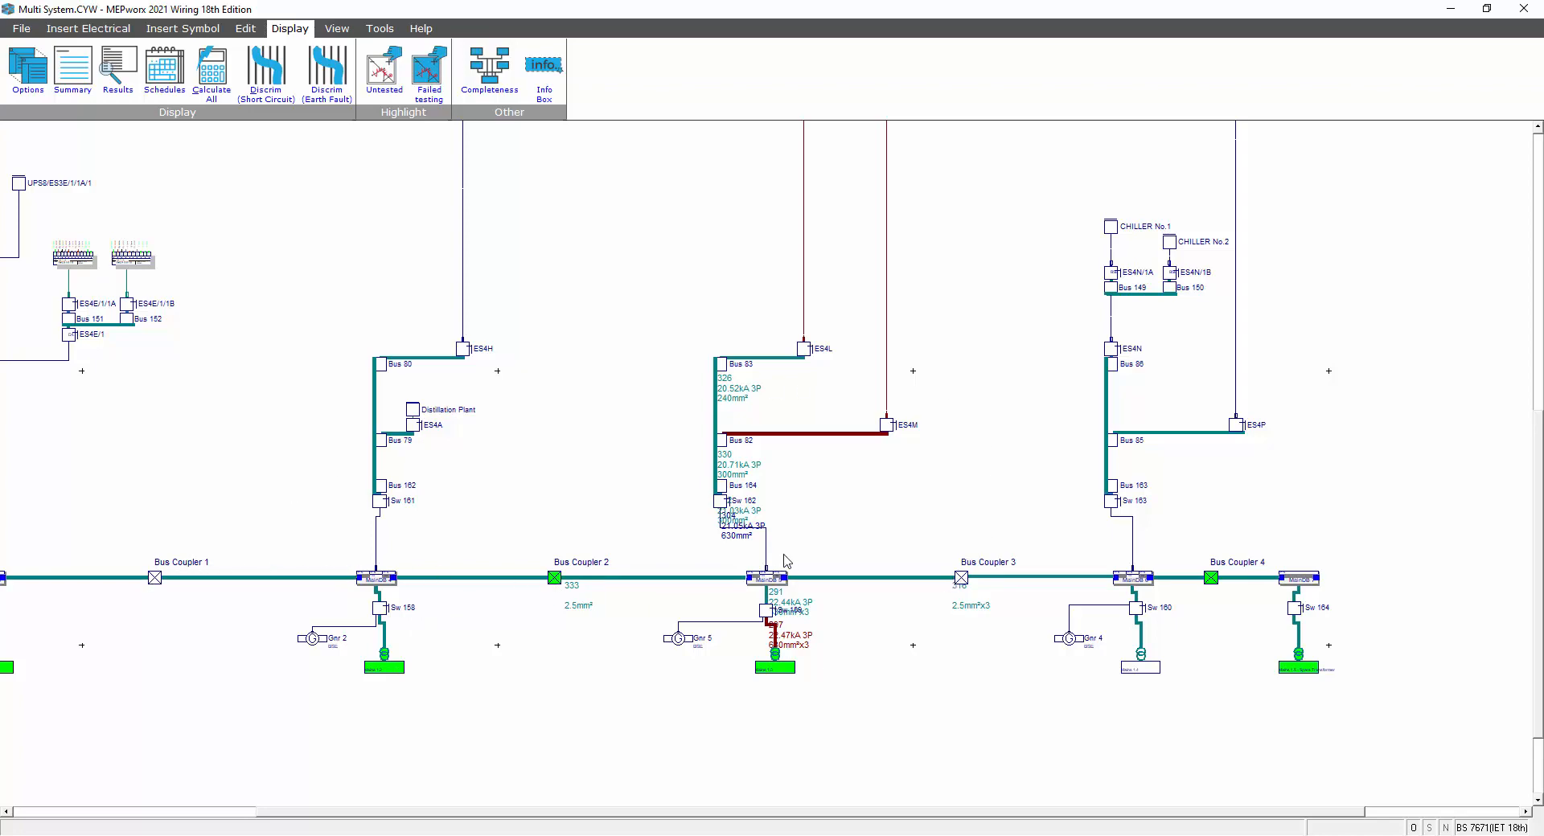
# Step: Examine the calculated fault levels around MainDB 5, and set Bus Coupler 3's switch status to Switch Closed
pyautogui.scroll(4, 766, 546)
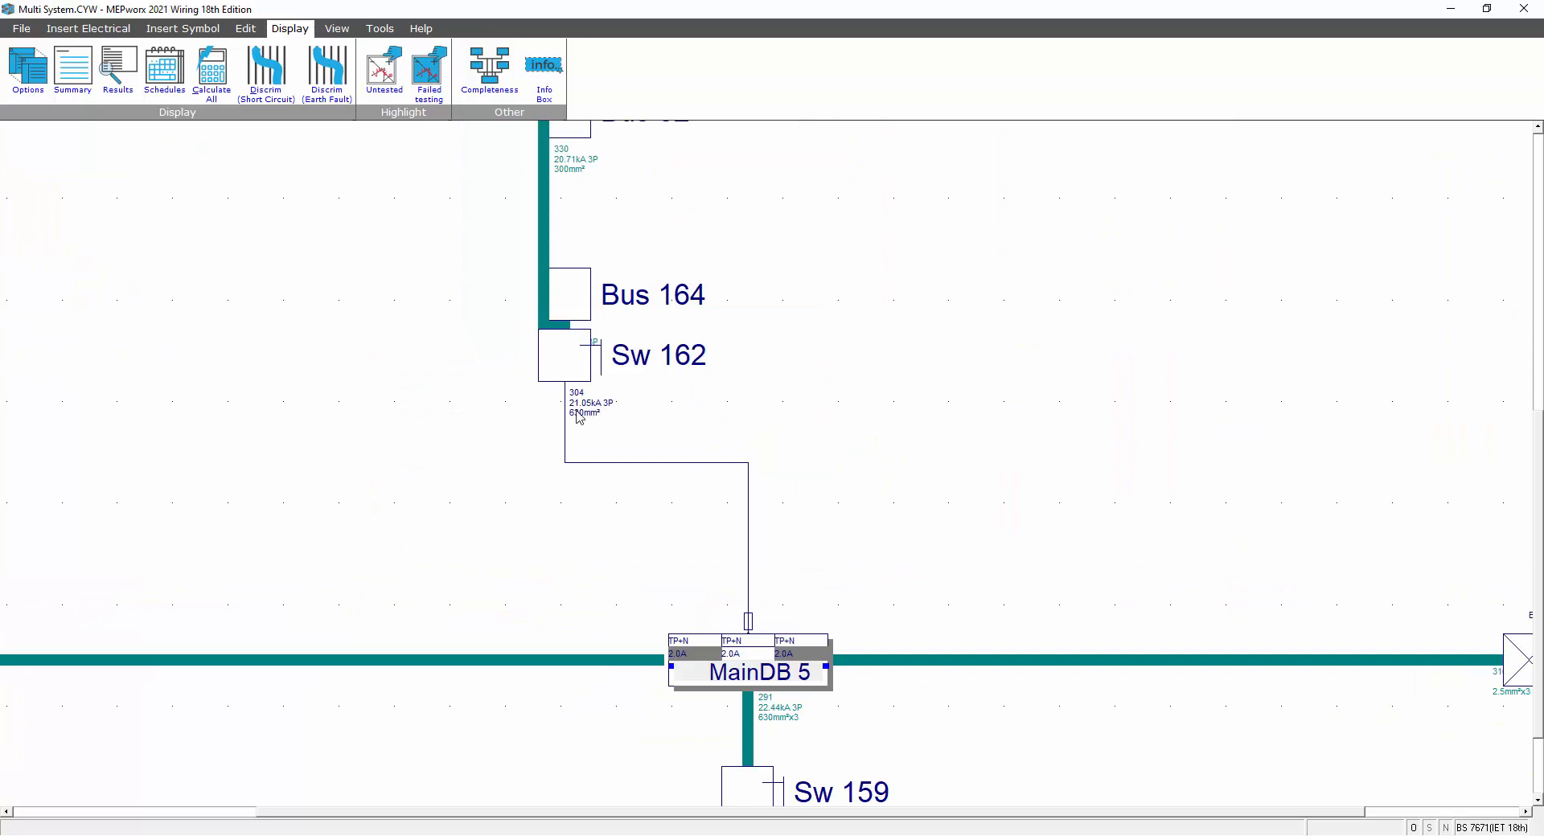
pyautogui.scroll(-2, 955, 455)
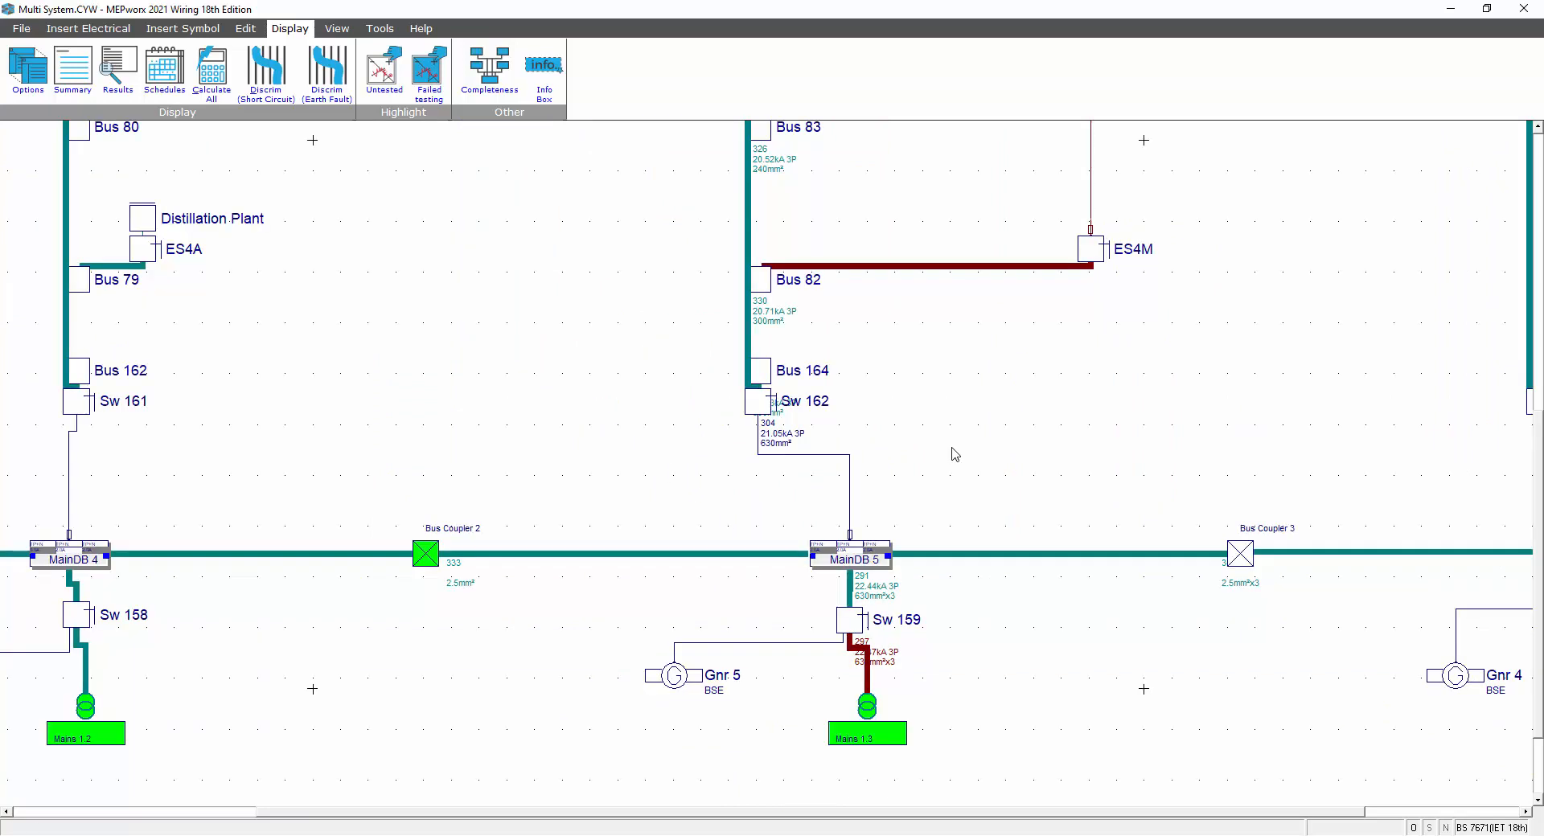
pyautogui.doubleClick(1245, 561)
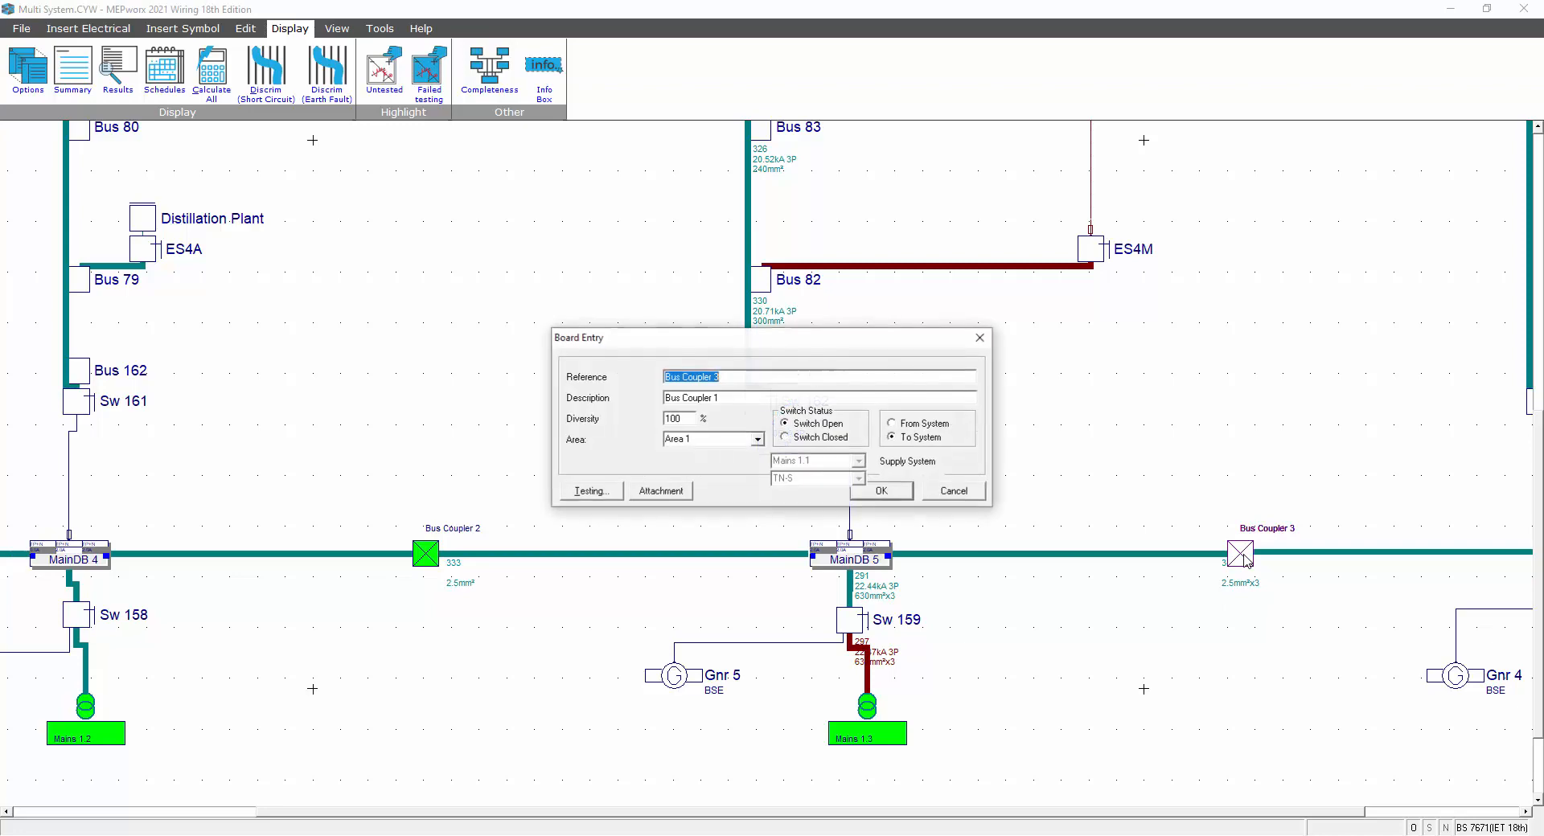
pyautogui.click(820, 438)
pyautogui.click(890, 492)
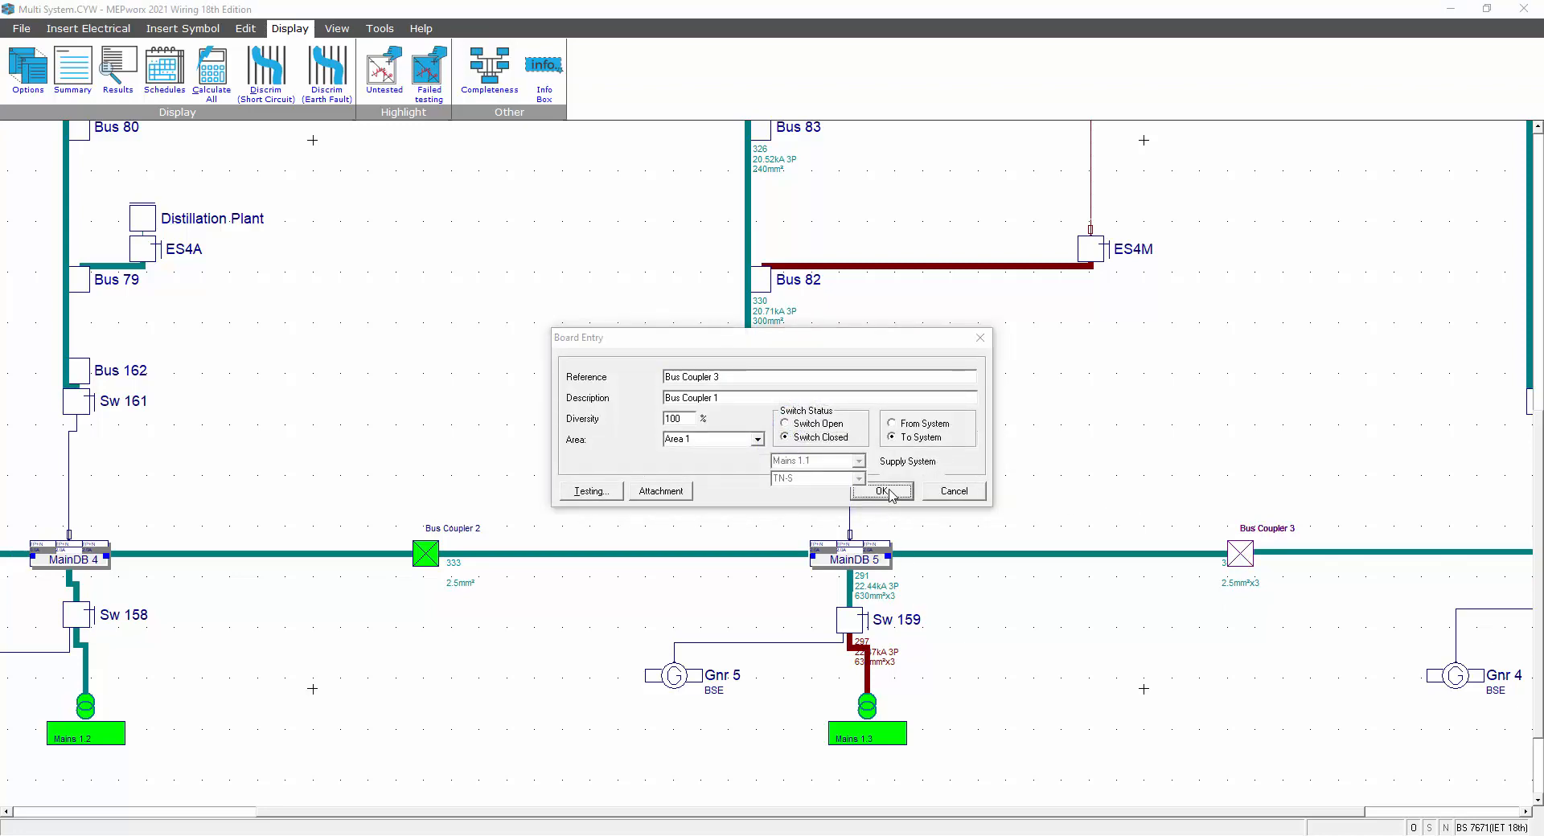
# Step: Recalculate the main system from the Mains 1.3 supply and examine the fault levels around Sw 162 and MainDB 5
pyautogui.scroll(-2, 1077, 685)
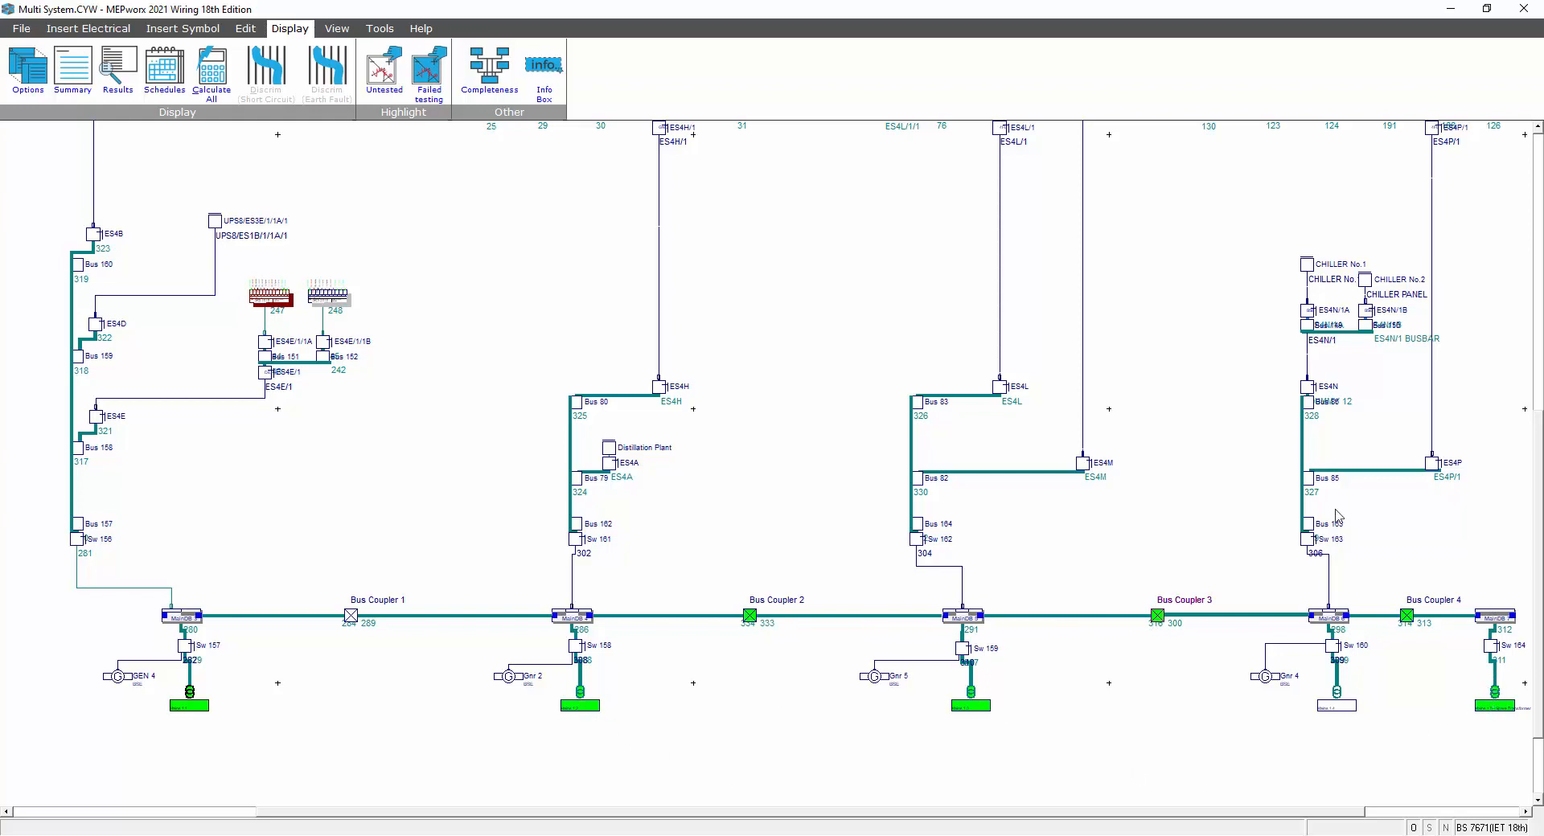
pyautogui.click(213, 65)
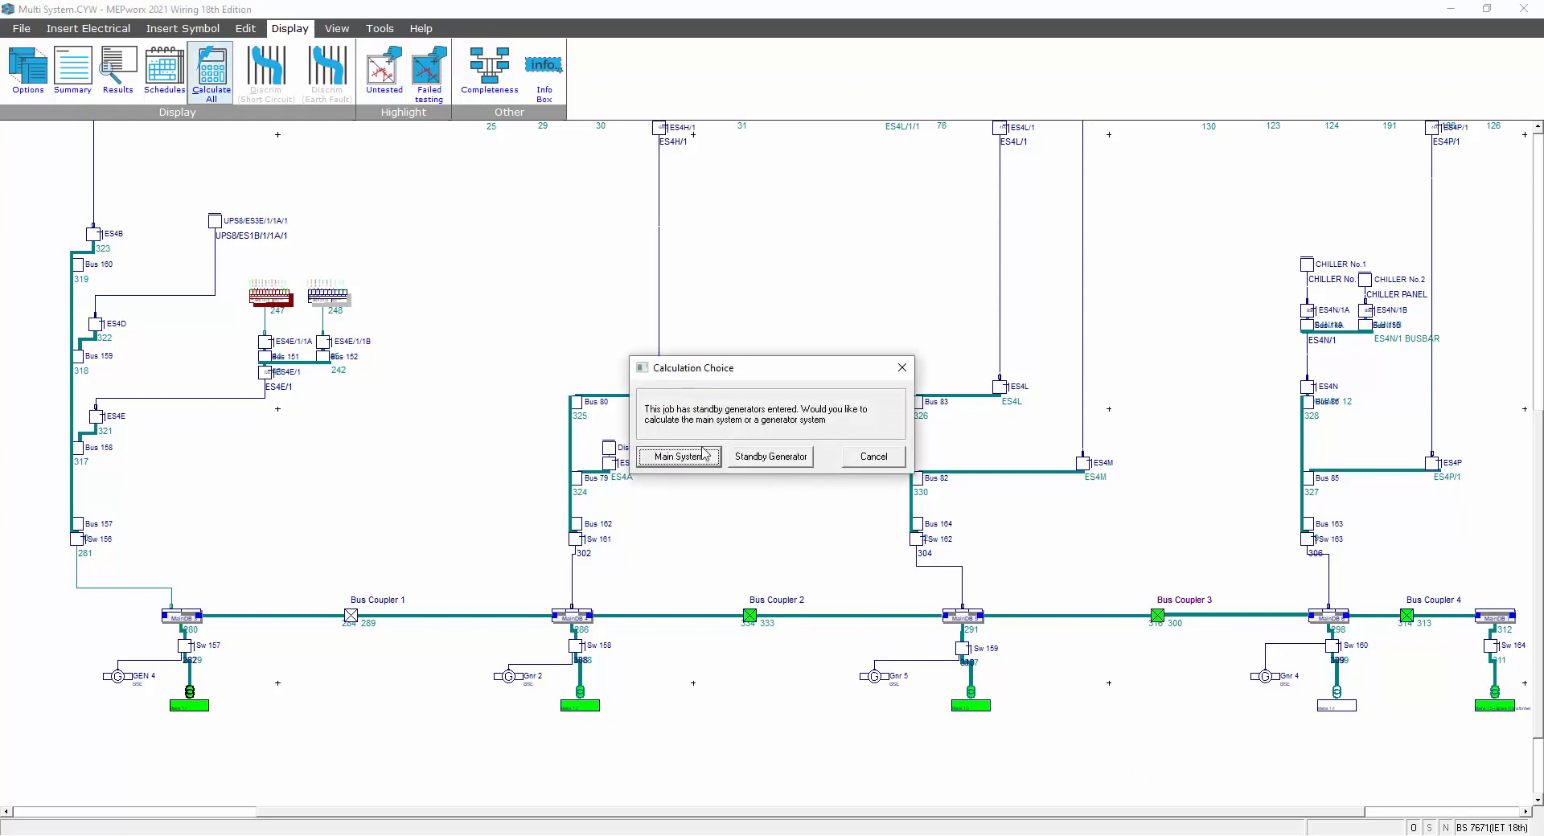
pyautogui.click(679, 457)
pyautogui.click(971, 708)
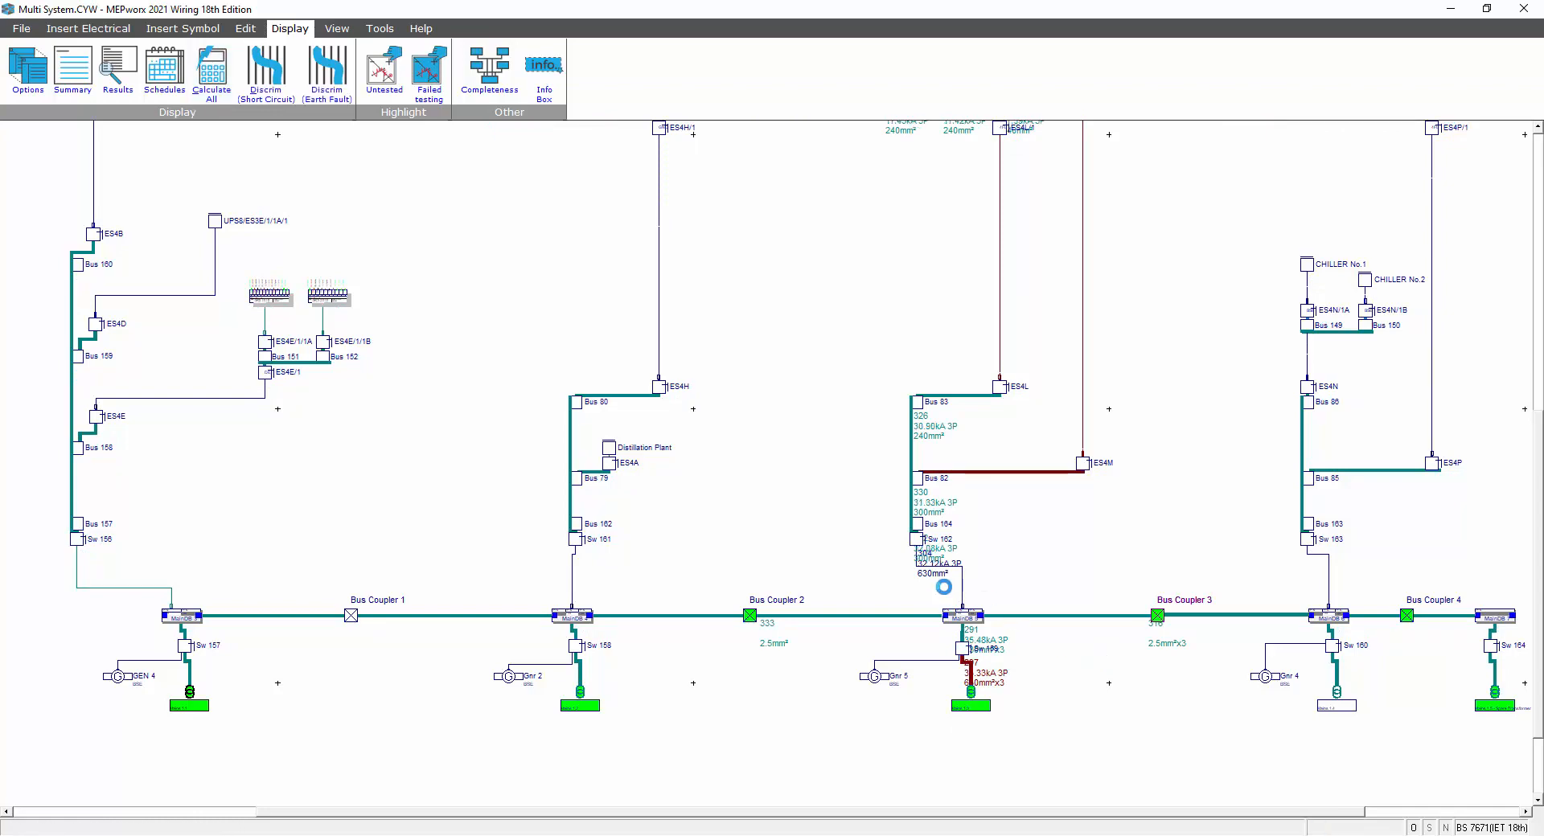
pyautogui.scroll(2, 940, 580)
pyautogui.scroll(2, 941, 580)
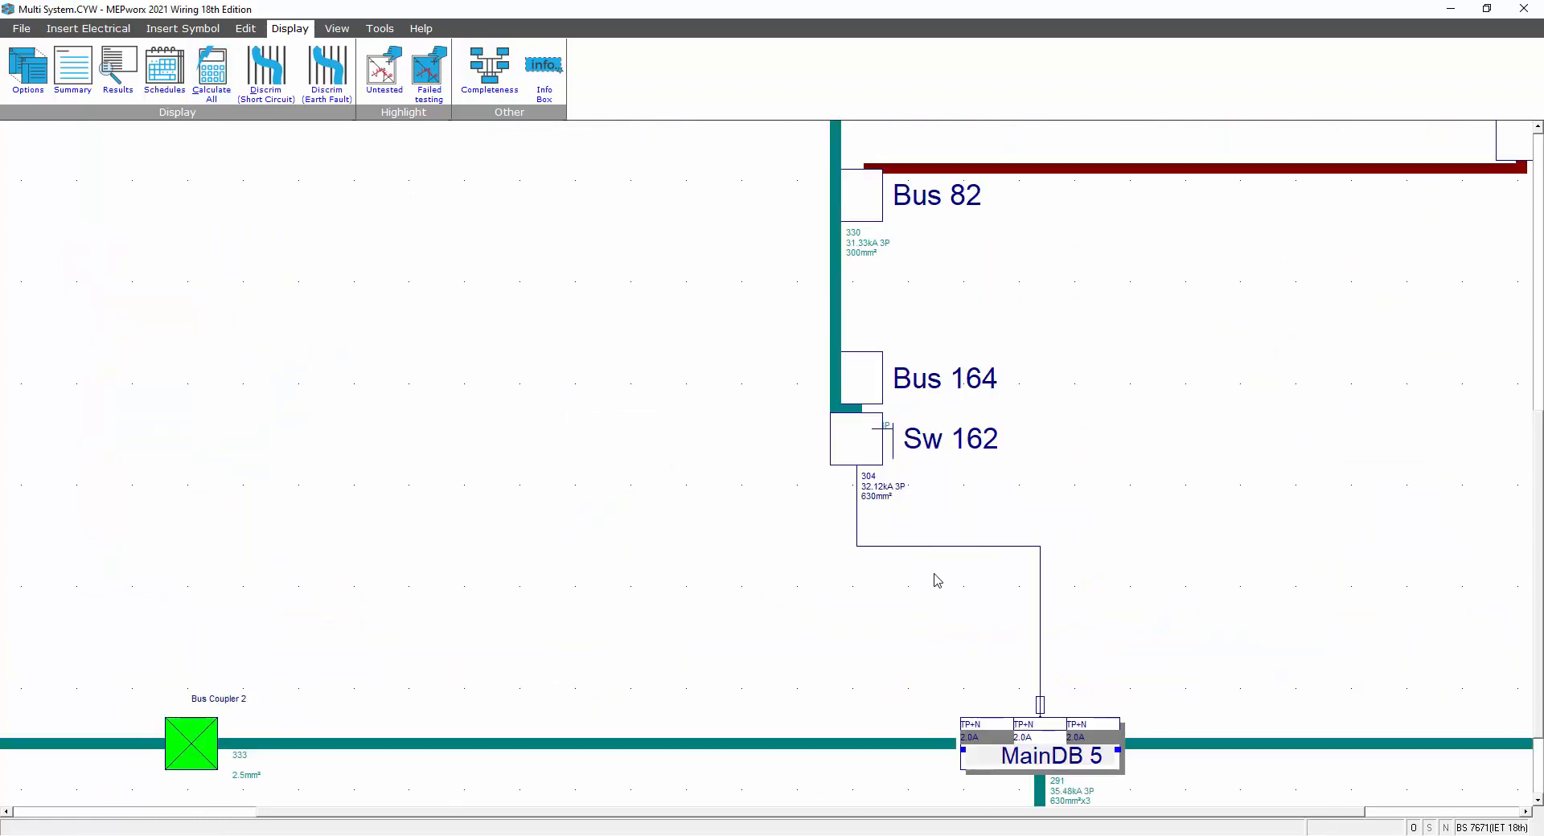
pyautogui.scroll(-4, 734, 586)
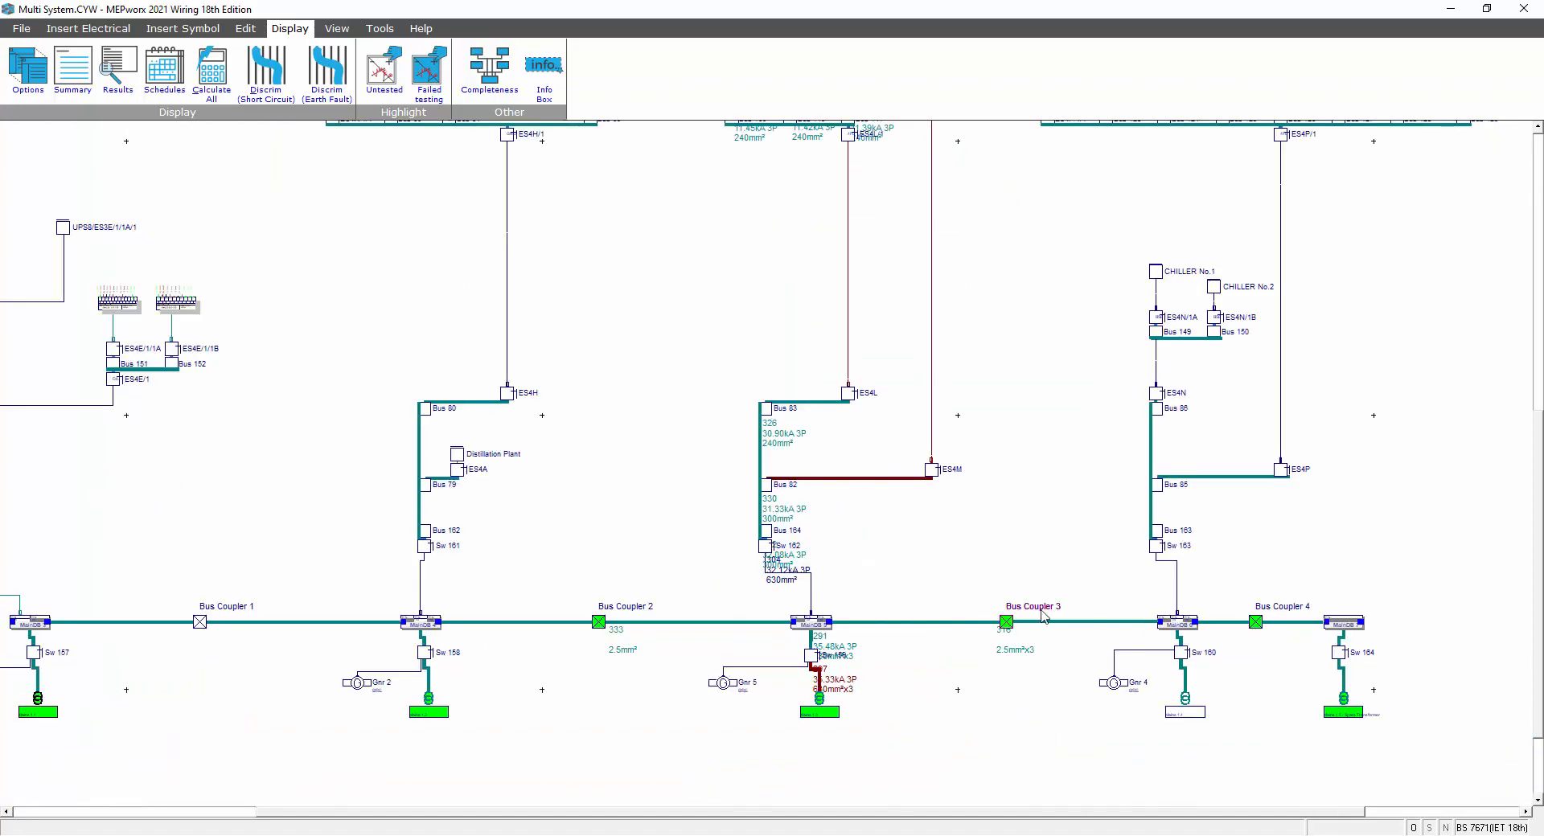
# Step: Toggle the protective device of the cable between Mains 1.4 and Sw 160 to On and back to Off
pyautogui.scroll(2, 1212, 706)
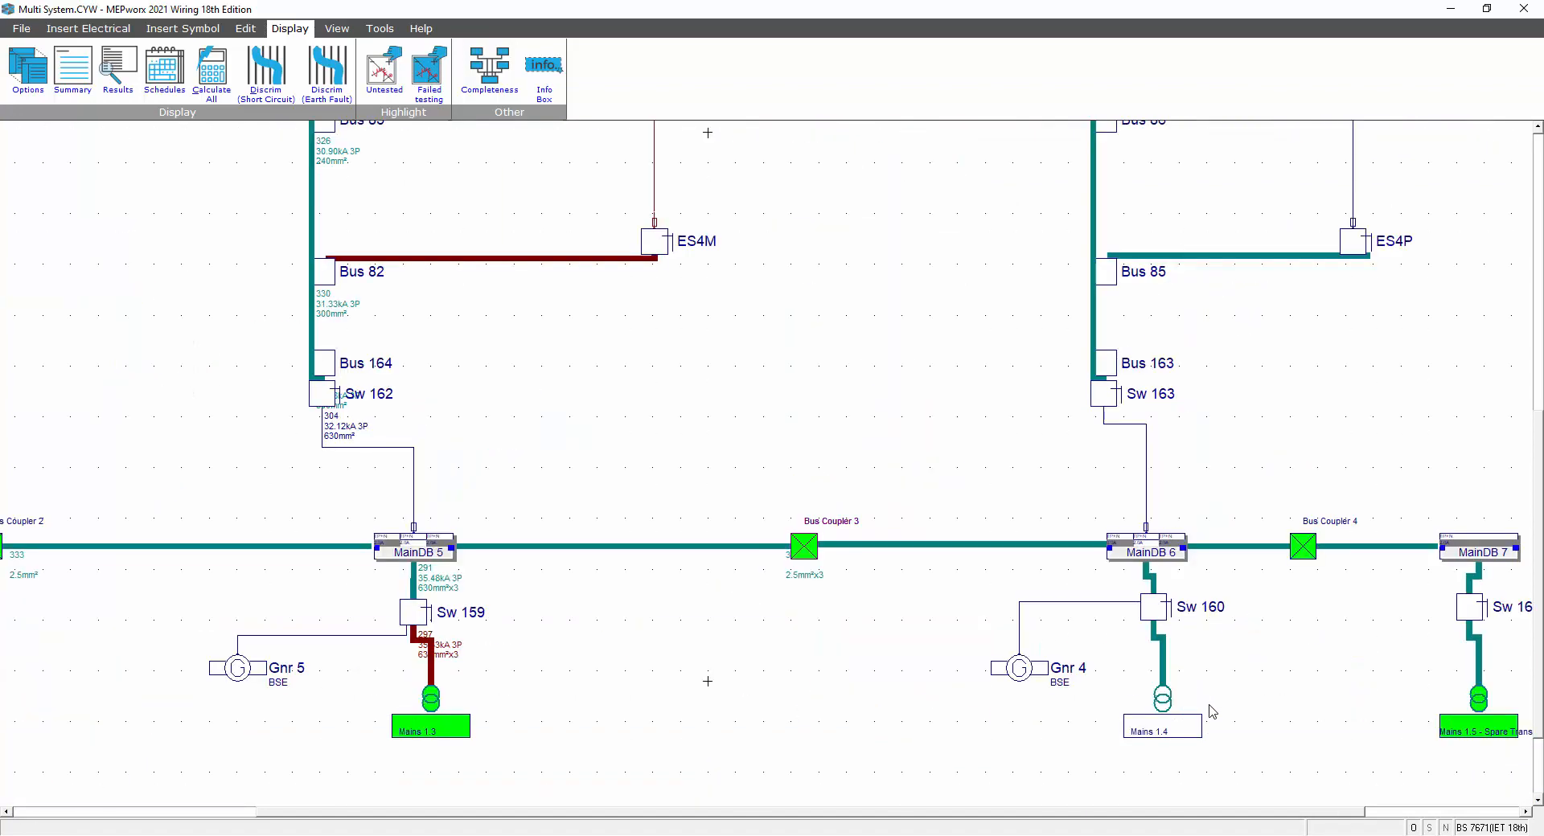
pyautogui.doubleClick(1168, 658)
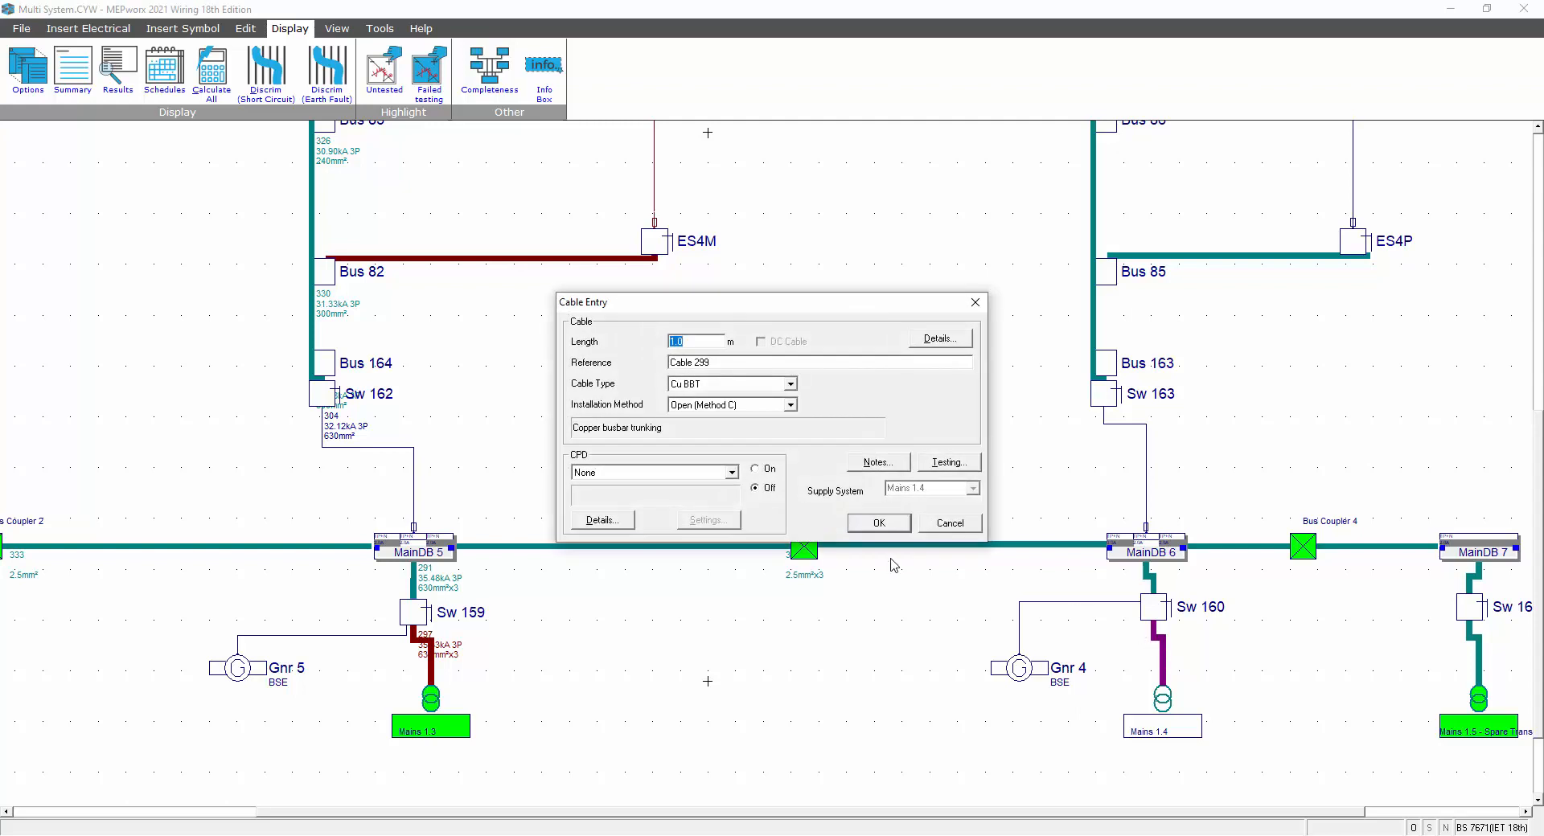
pyautogui.click(756, 469)
pyautogui.click(768, 469)
pyautogui.click(757, 488)
pyautogui.click(862, 523)
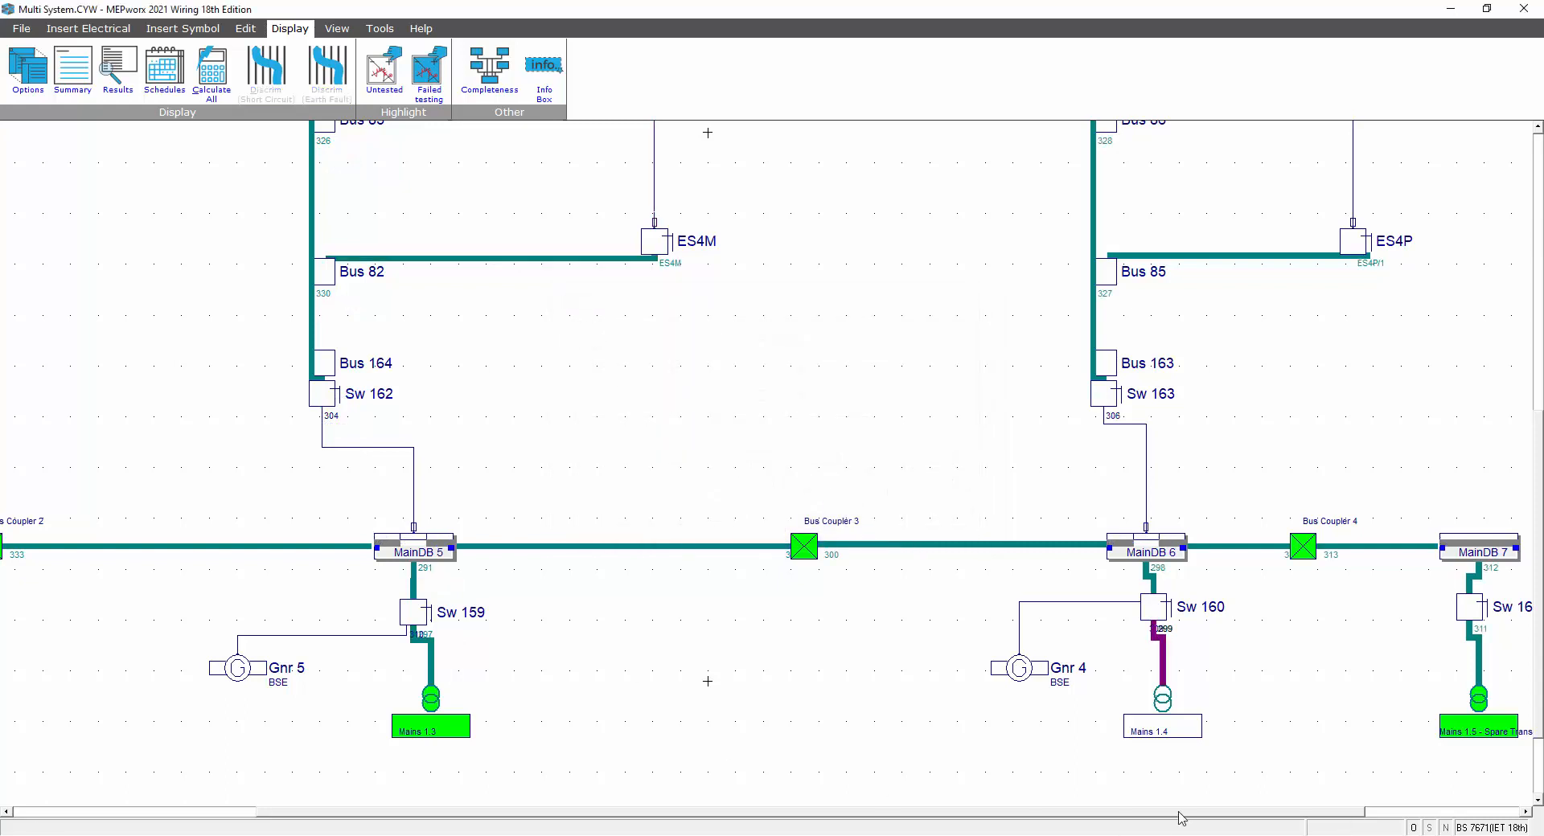
# Step: Check the entry data of the cable linking generator Gnr 4 to Sw 160
pyautogui.doubleClick(1056, 611)
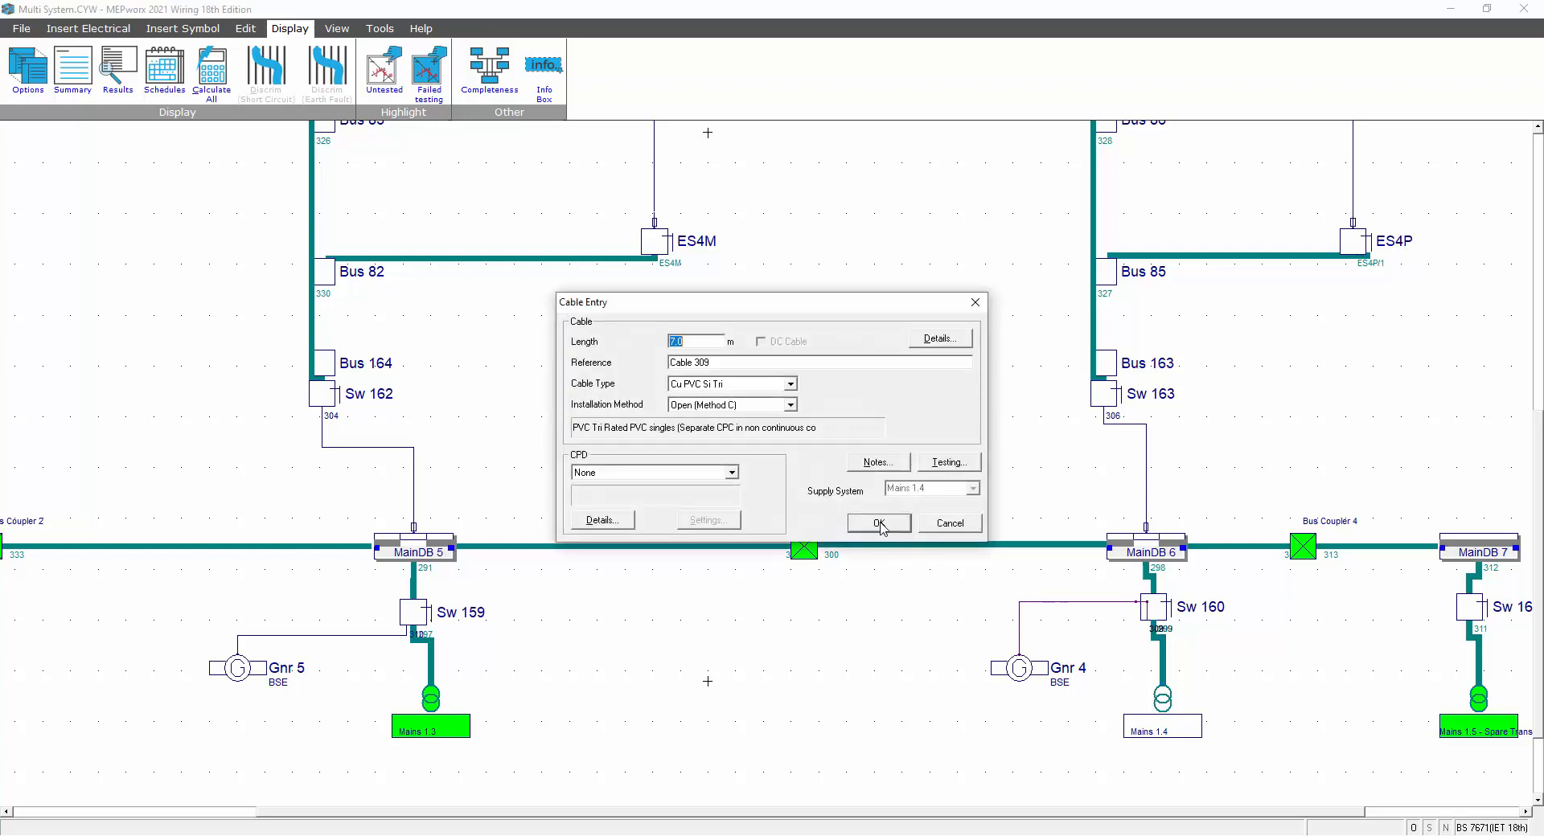
pyautogui.click(879, 524)
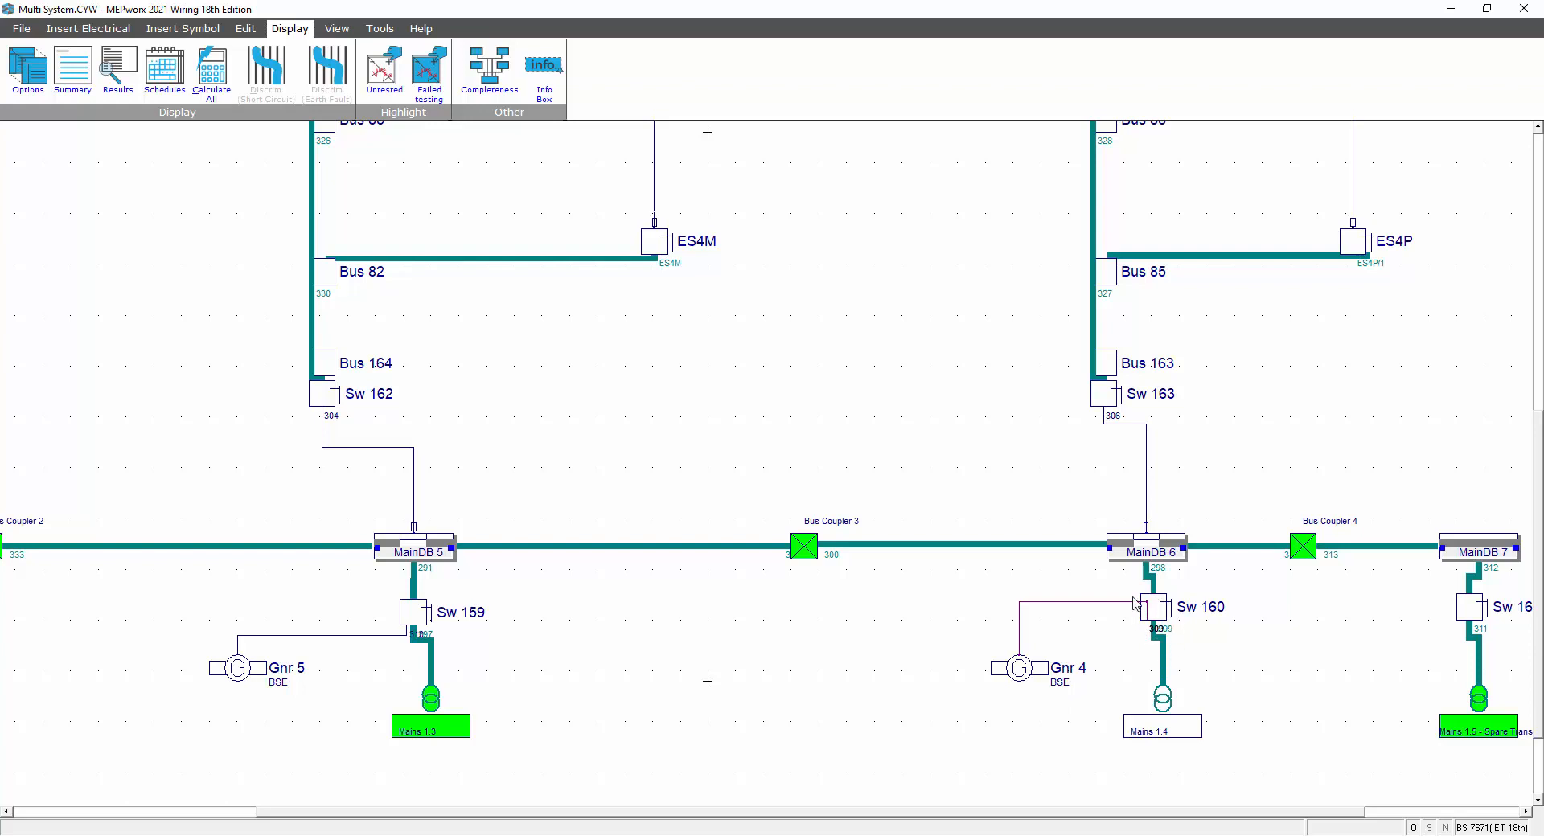
pyautogui.click(88, 28)
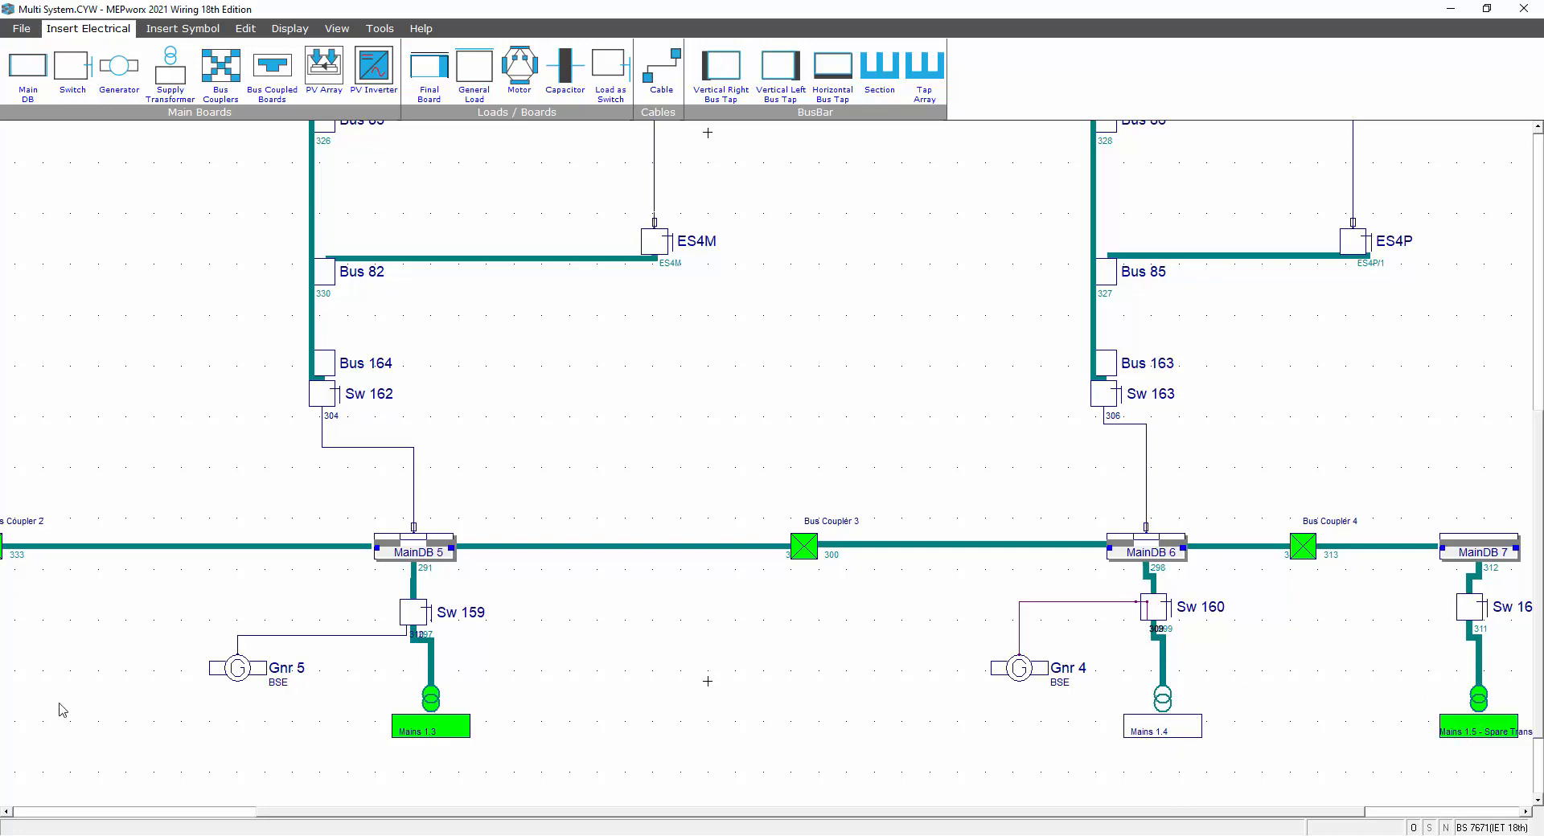
pyautogui.scroll(-2, 531, 677)
pyautogui.scroll(-2, 531, 678)
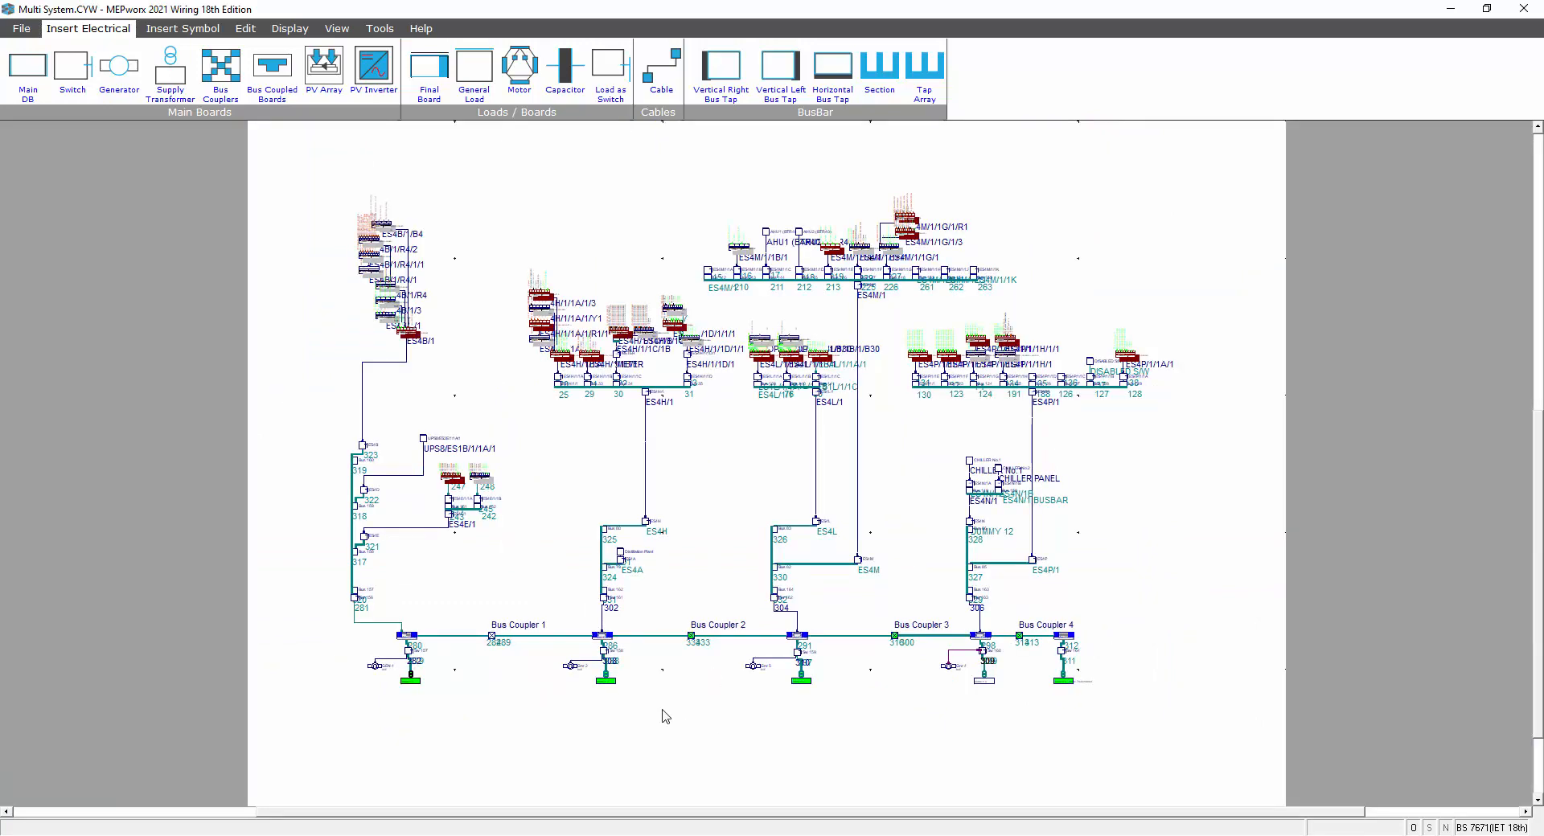
pyautogui.scroll(3, 665, 716)
pyautogui.scroll(-1, 666, 717)
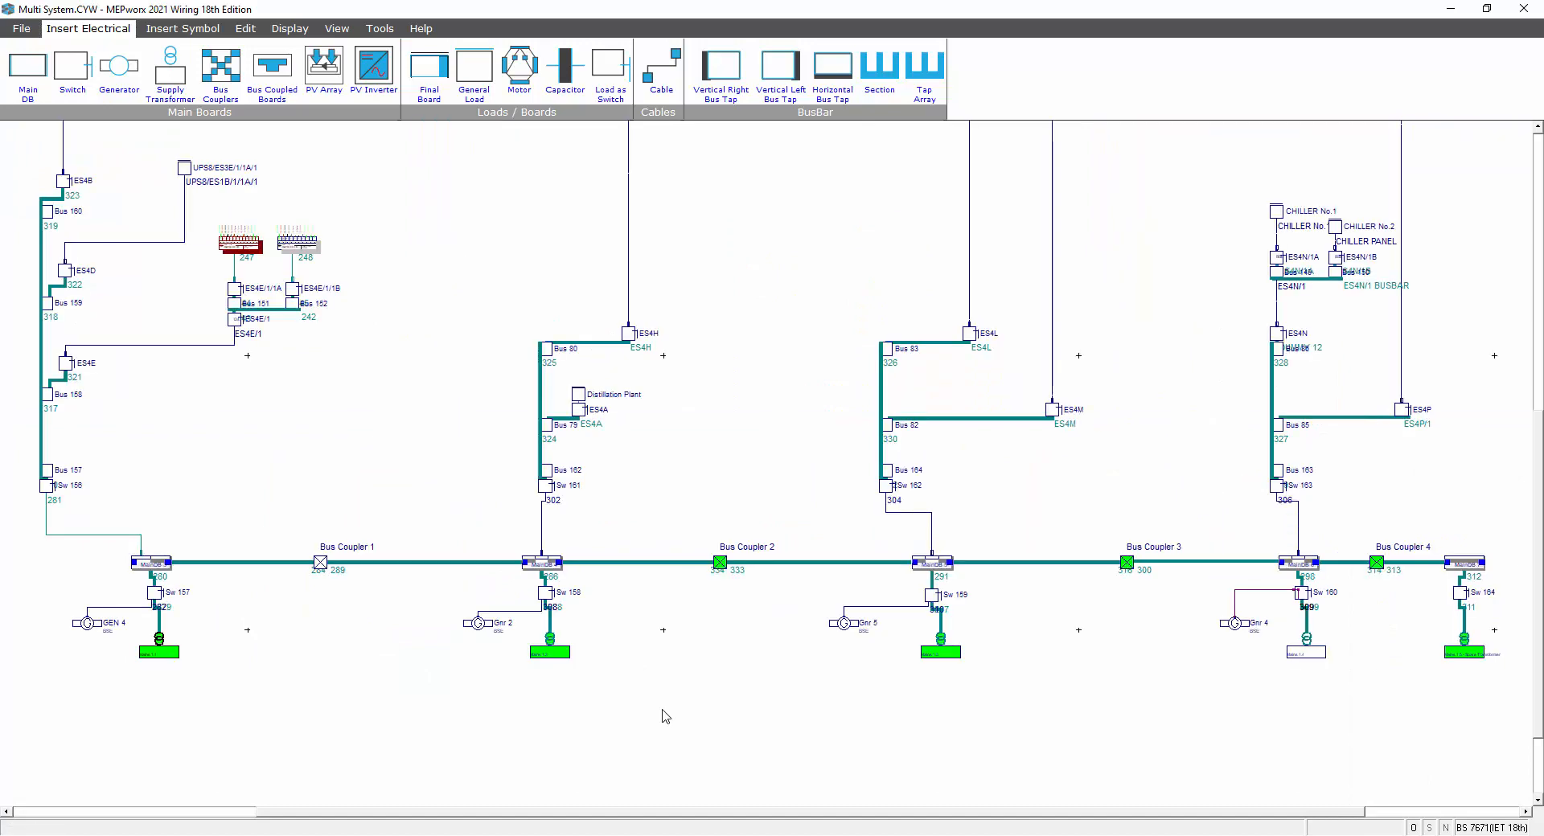